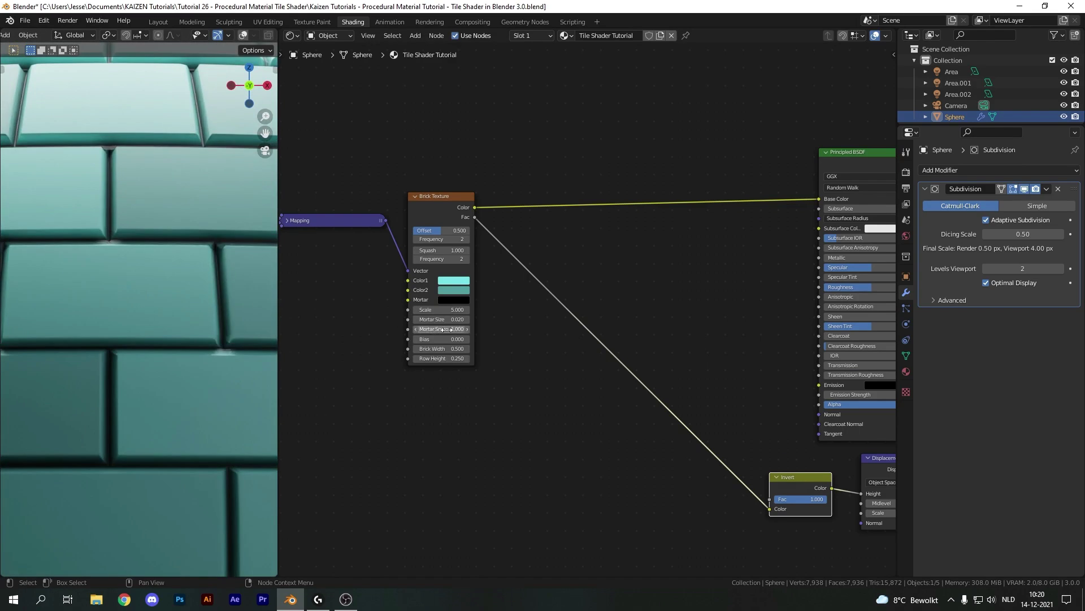
Set Mortar Smooth to 0 and plug the brick Fac into Color2 of an Add-mode Mix with factor 0
{"action": "left_click_drag", "start_coordinate": [446, 330], "coordinate": [444, 329]}
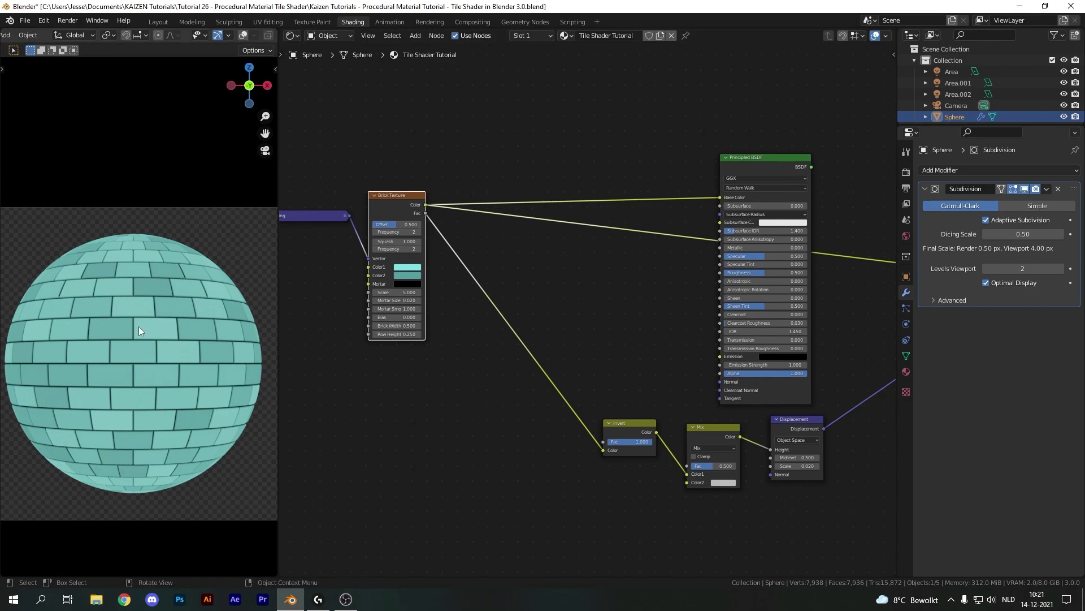
{"action": "left_click_drag", "start_coordinate": [425, 213], "coordinate": [687, 482]}
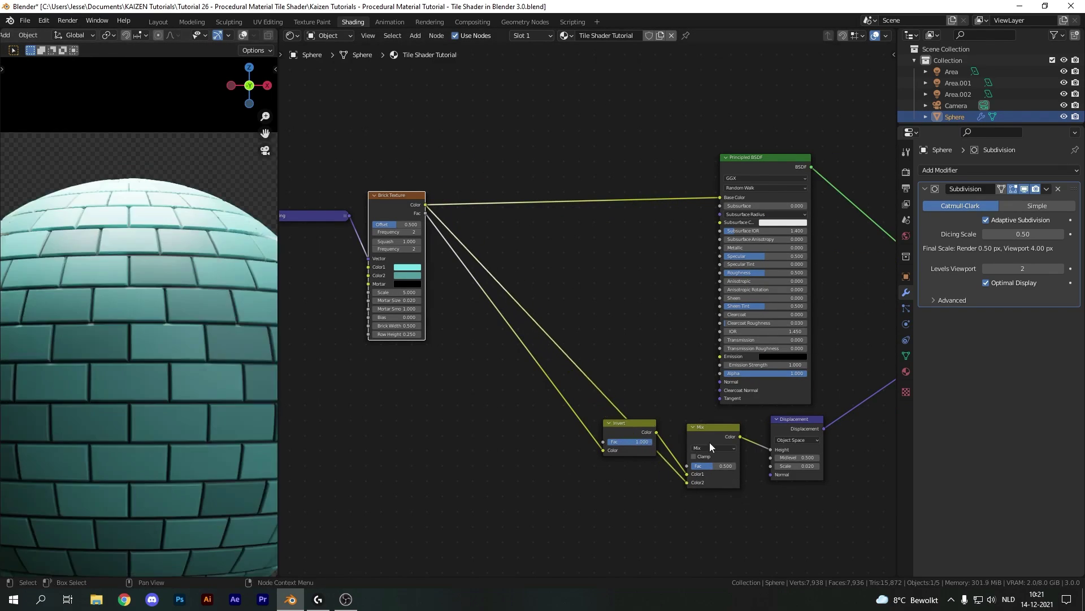
{"action": "left_click", "coordinate": [714, 448]}
{"action": "left_click", "coordinate": [718, 506]}
{"action": "double_click", "coordinate": [721, 463]}
{"action": "type", "text": "0"}
{"action": "key", "text": "Return"}
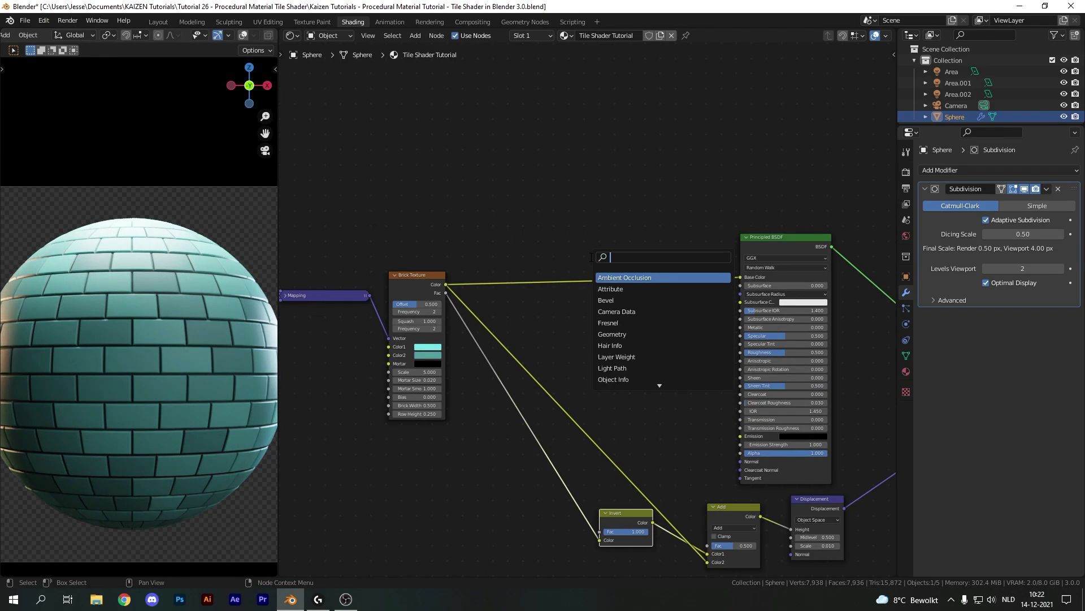
Try an Add node on the base-colour link and a white mortar colour, then undo both
{"action": "left_click", "coordinate": [630, 279]}
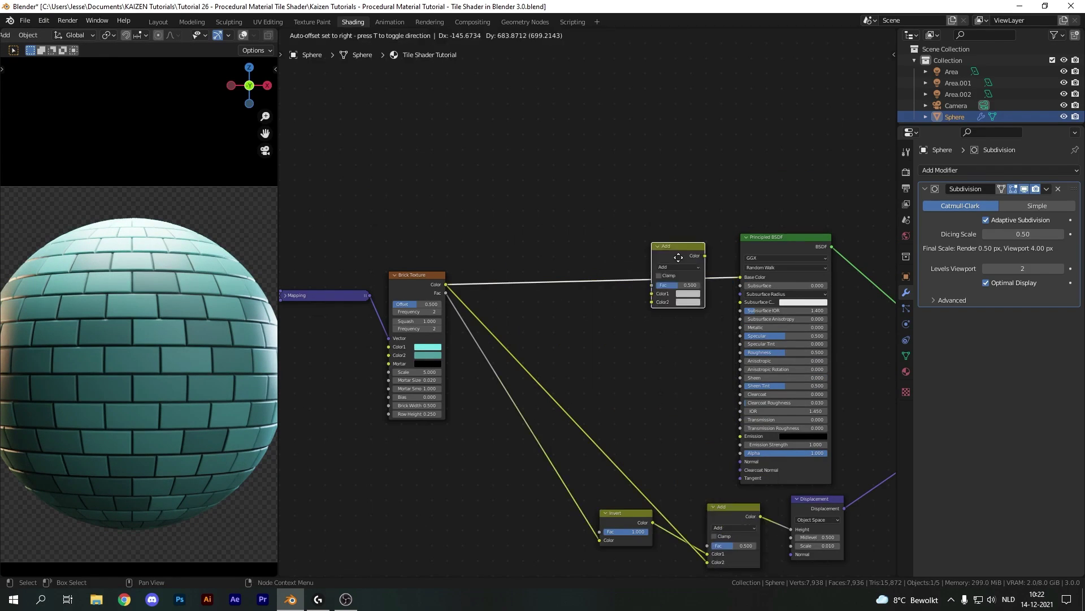
{"action": "scroll", "coordinate": [622, 317], "scroll_direction": "up", "scroll_amount": 2}
{"action": "key", "text": "ctrl+z"}
{"action": "key", "text": "ctrl+z"}
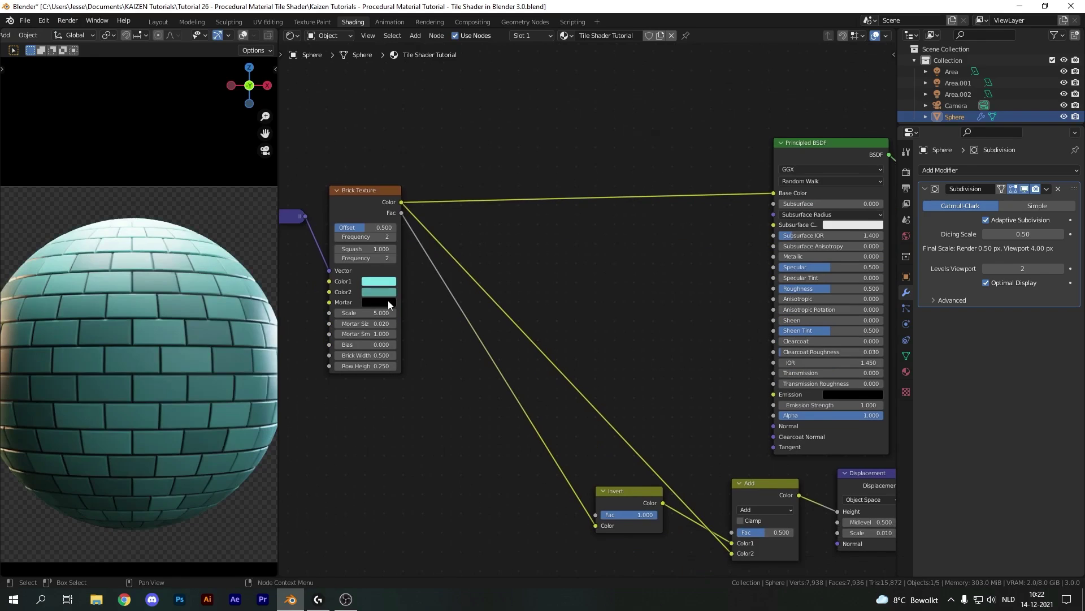
{"action": "left_click", "coordinate": [385, 298]}
{"action": "left_click_drag", "start_coordinate": [386, 298], "coordinate": [430, 297]}
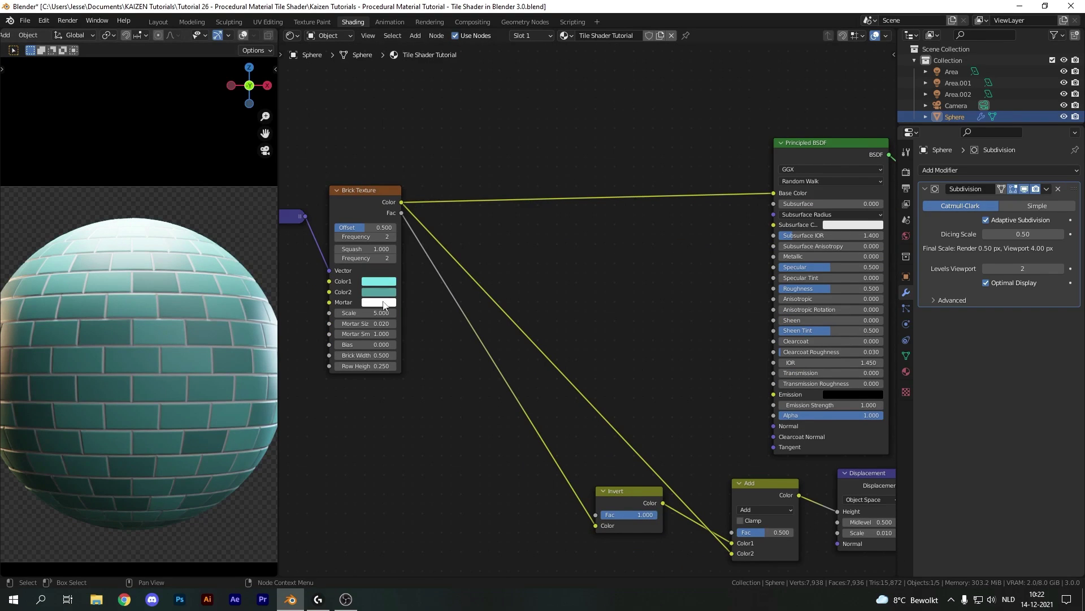
{"action": "key", "text": "ctrl+z"}
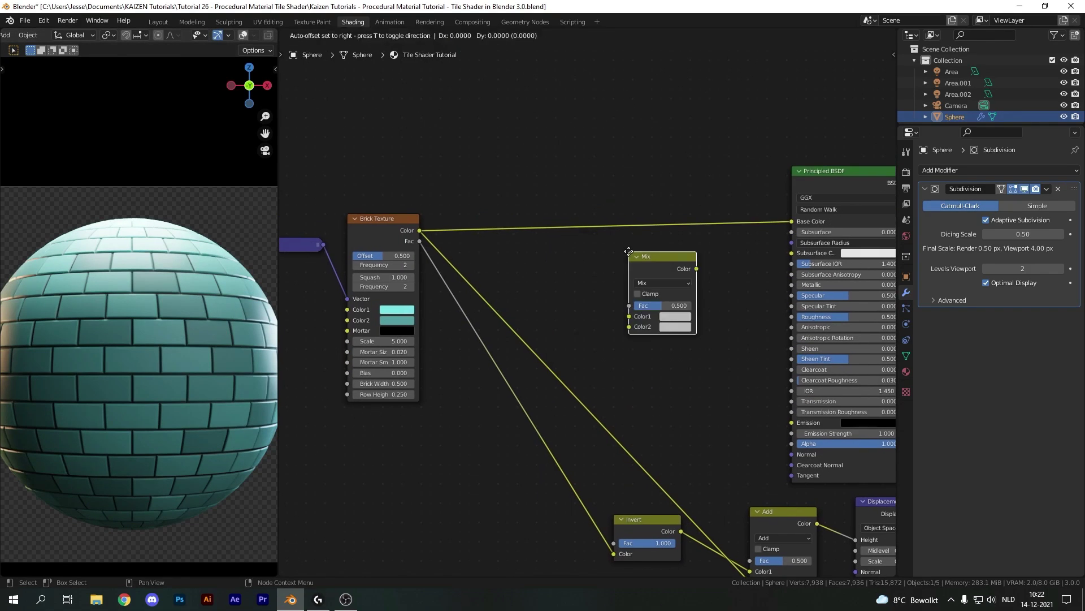
Place a Mix node on the base-colour link and feed the brick mask into its factor
{"action": "left_click", "coordinate": [718, 186]}
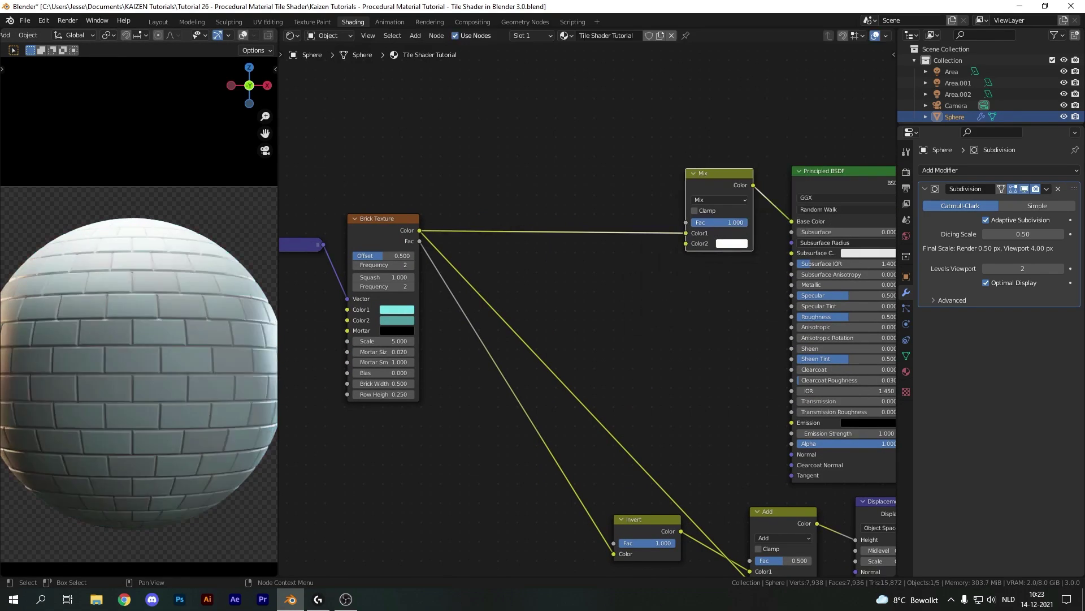
{"action": "scroll", "coordinate": [452, 283], "scroll_direction": "up", "scroll_amount": 2, "text": "shift"}
{"action": "left_click", "coordinate": [415, 294], "text": "ctrl+shift"}
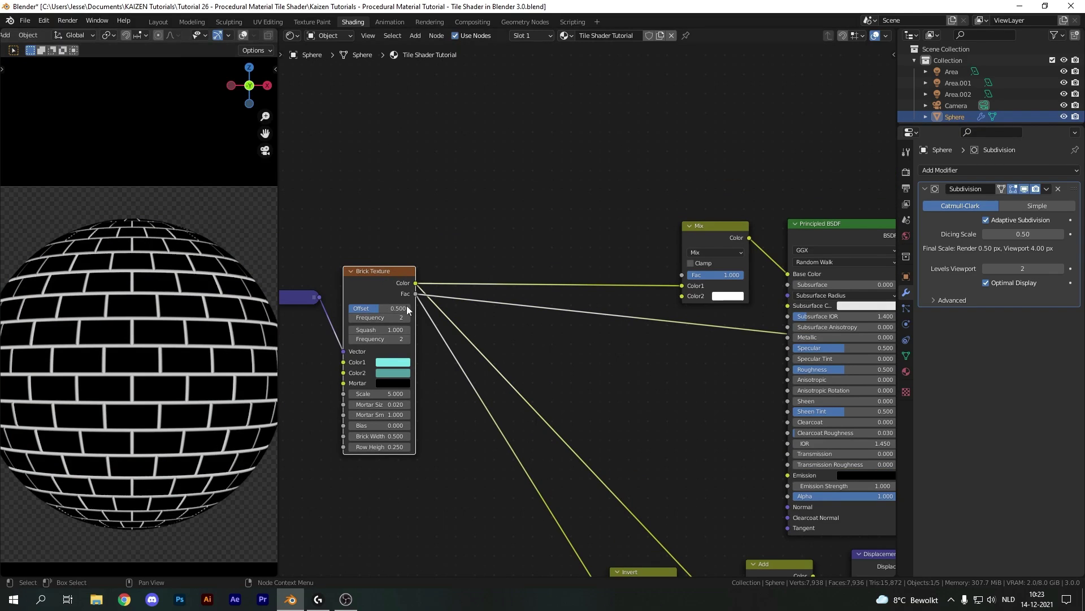
{"action": "key", "text": "ctrl+z"}
{"action": "left_click_drag", "start_coordinate": [637, 277], "coordinate": [636, 273]}
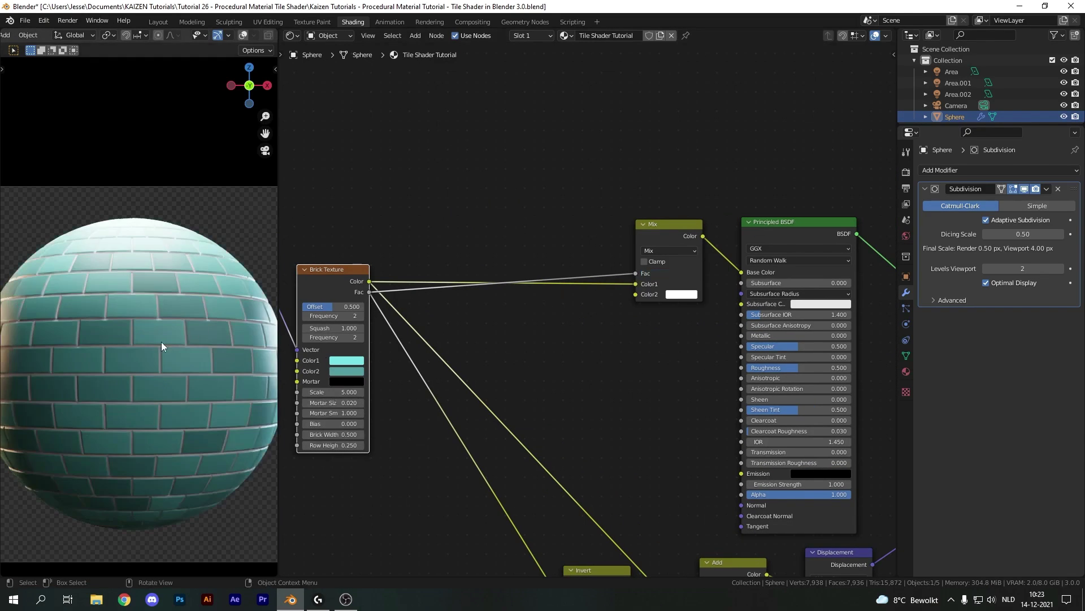
Exclude the ID map, set output size to 4096, load the high-poly mesh, and enable Apply Diffusion
{"action": "scroll", "coordinate": [179, 225], "scroll_direction": "up", "scroll_amount": 5}
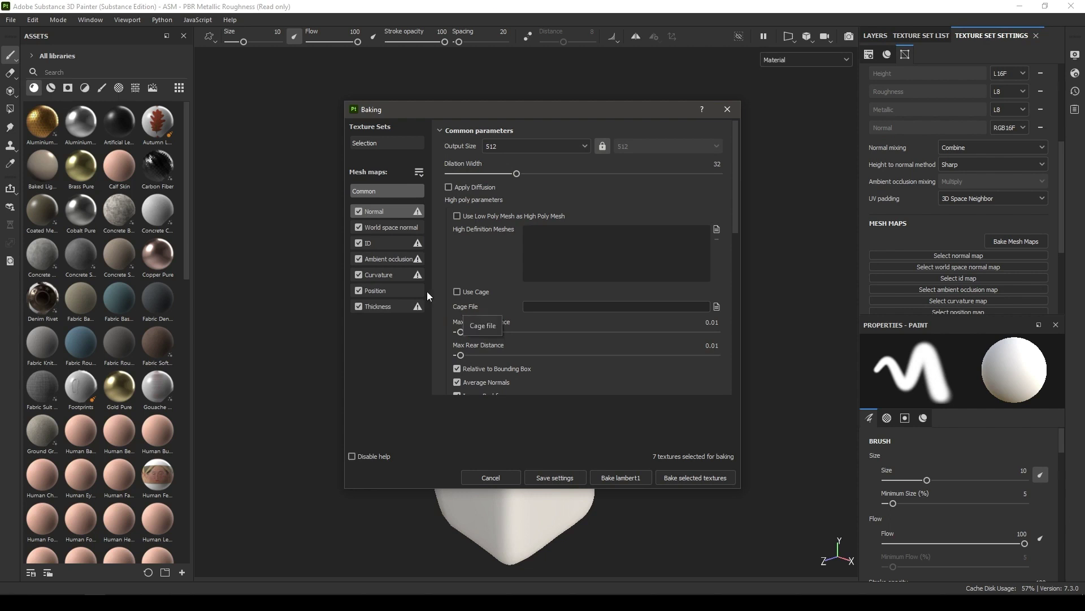
{"action": "left_click", "coordinate": [359, 243]}
{"action": "left_click", "coordinate": [552, 146]}
{"action": "left_click", "coordinate": [495, 240]}
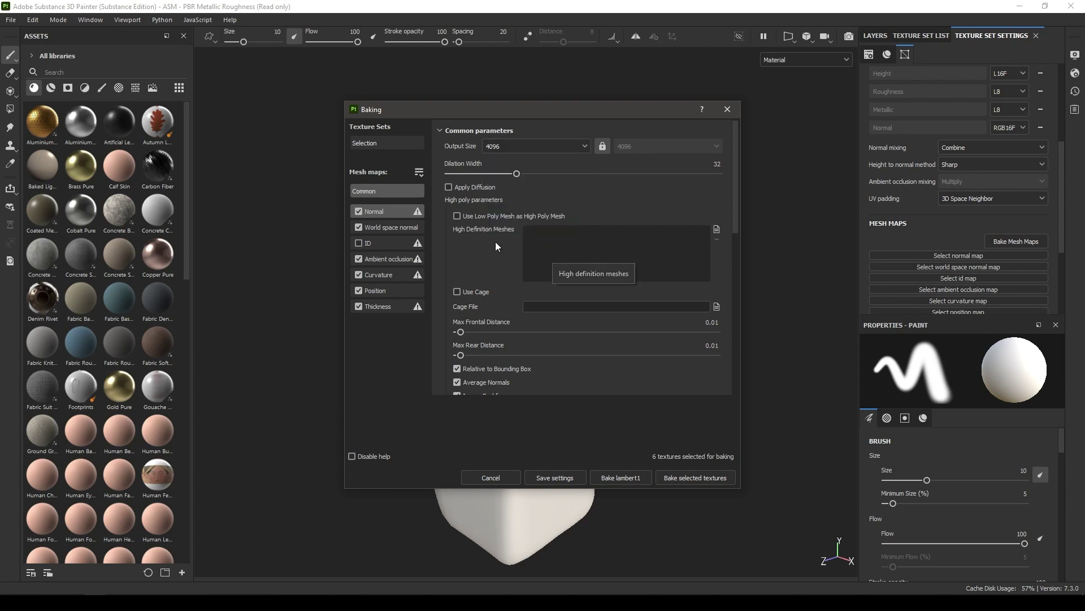
{"action": "left_click", "coordinate": [716, 229]}
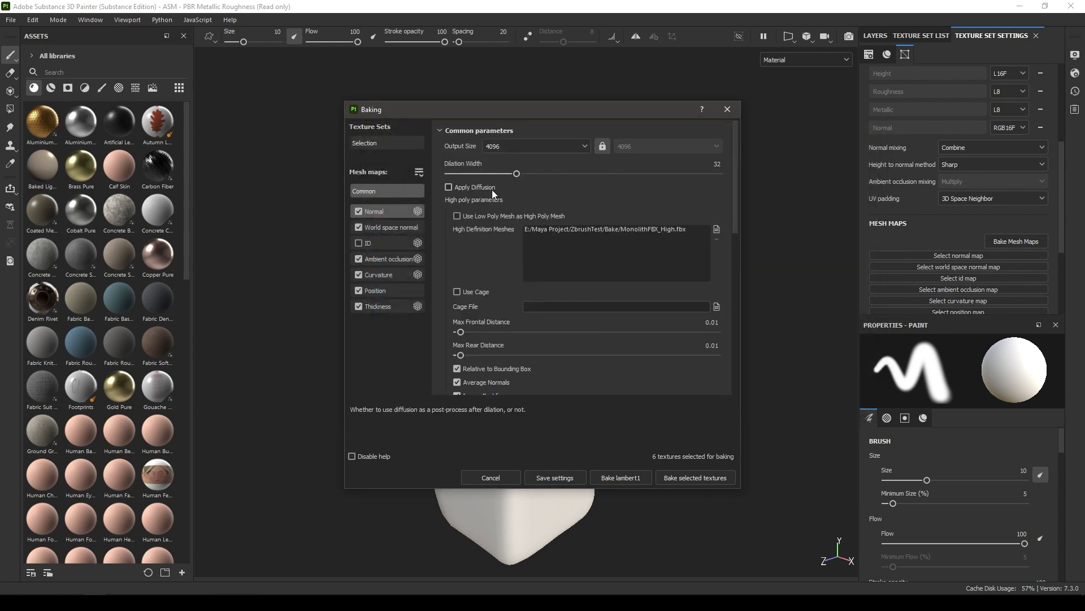
{"action": "left_click", "coordinate": [492, 189]}
Set antialiasing to 4x4 subsampling and bake the six selected mesh maps
{"action": "scroll", "coordinate": [493, 226], "scroll_direction": "down", "scroll_amount": 1}
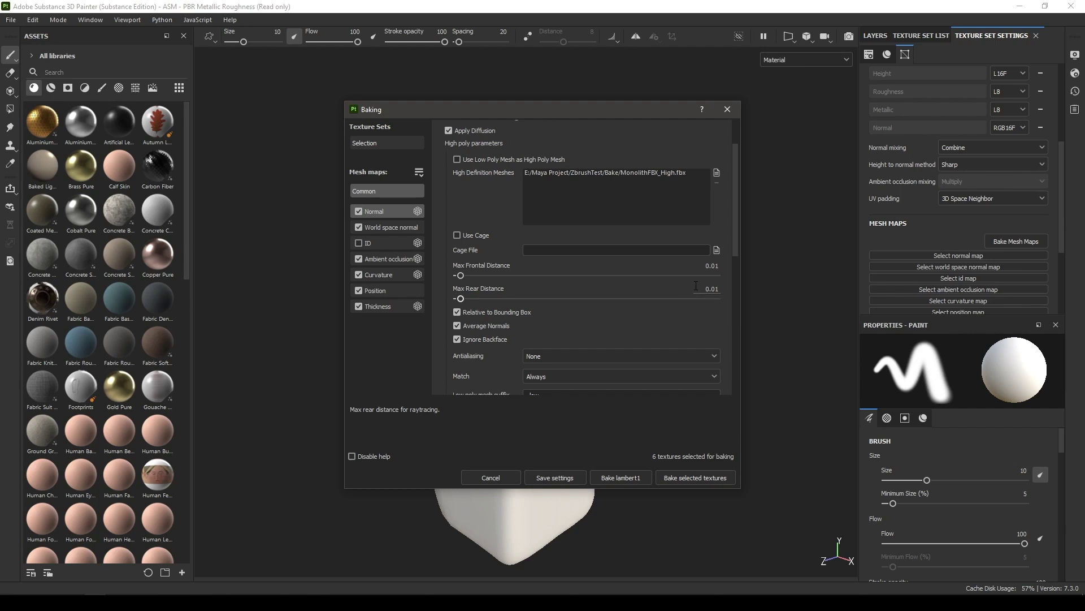
{"action": "left_click_drag", "start_coordinate": [508, 110], "coordinate": [572, 97]}
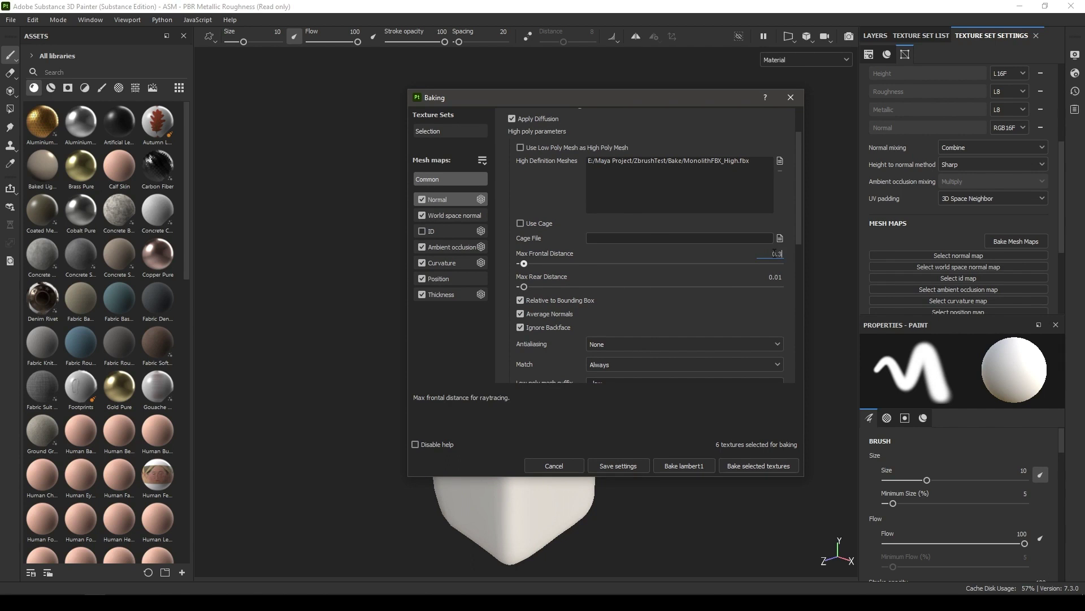
{"action": "left_click_drag", "start_coordinate": [600, 102], "coordinate": [542, 102]}
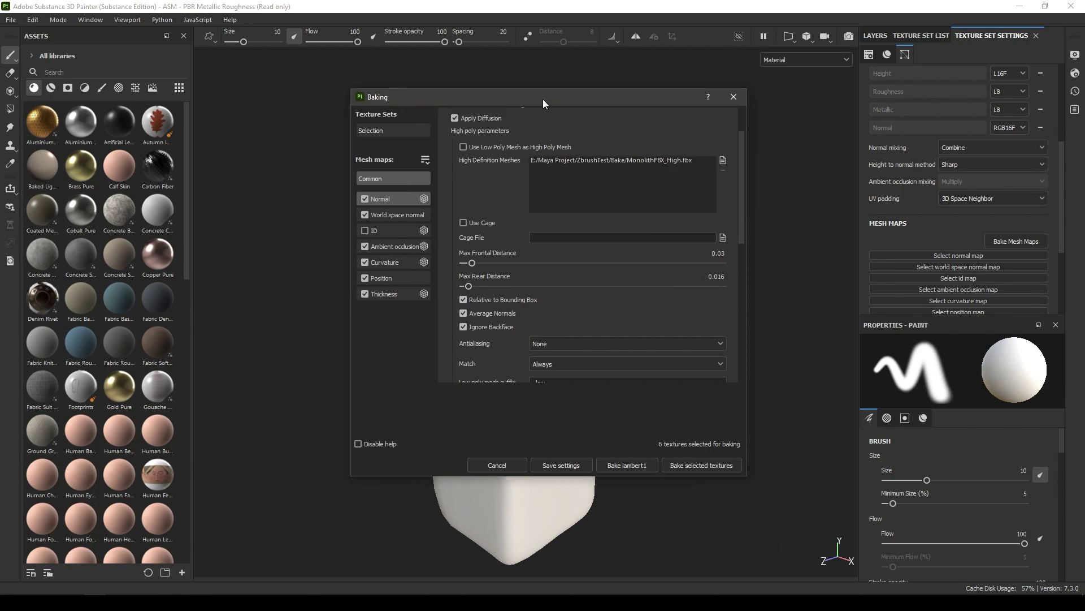
{"action": "scroll", "coordinate": [593, 238], "scroll_direction": "down", "scroll_amount": 1}
{"action": "left_click", "coordinate": [627, 286]}
{"action": "left_click", "coordinate": [565, 320]}
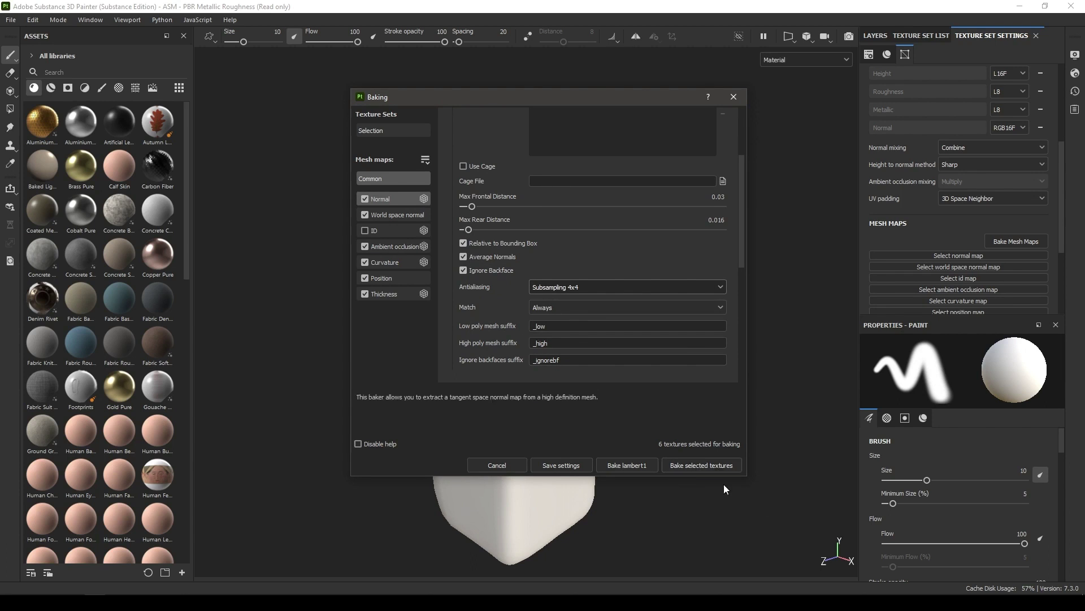
{"action": "scroll", "coordinate": [518, 215], "scroll_direction": "up", "scroll_amount": 2}
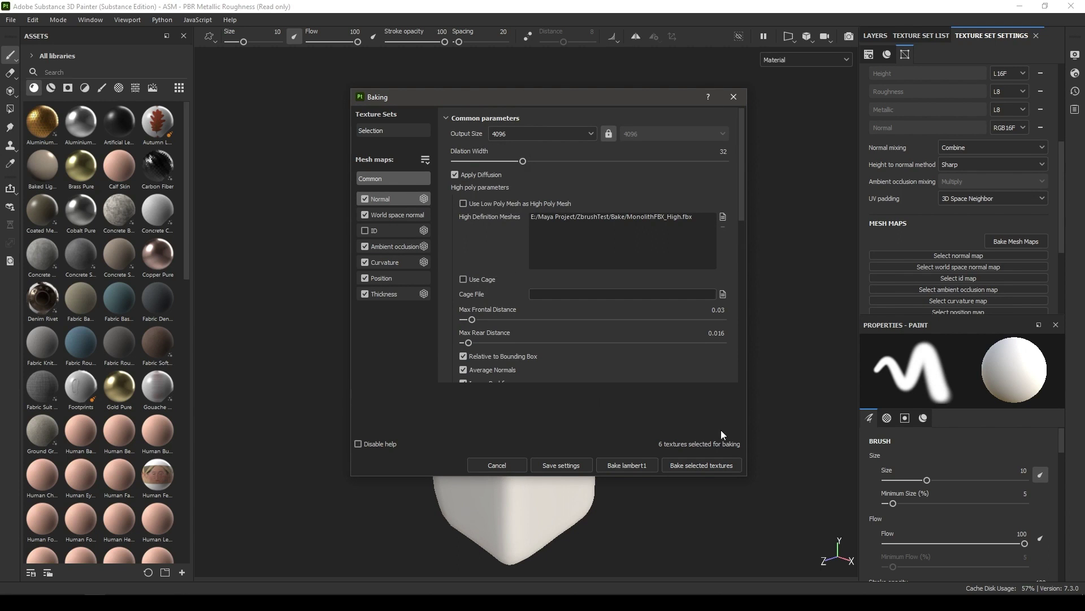
{"action": "left_click", "coordinate": [705, 466]}
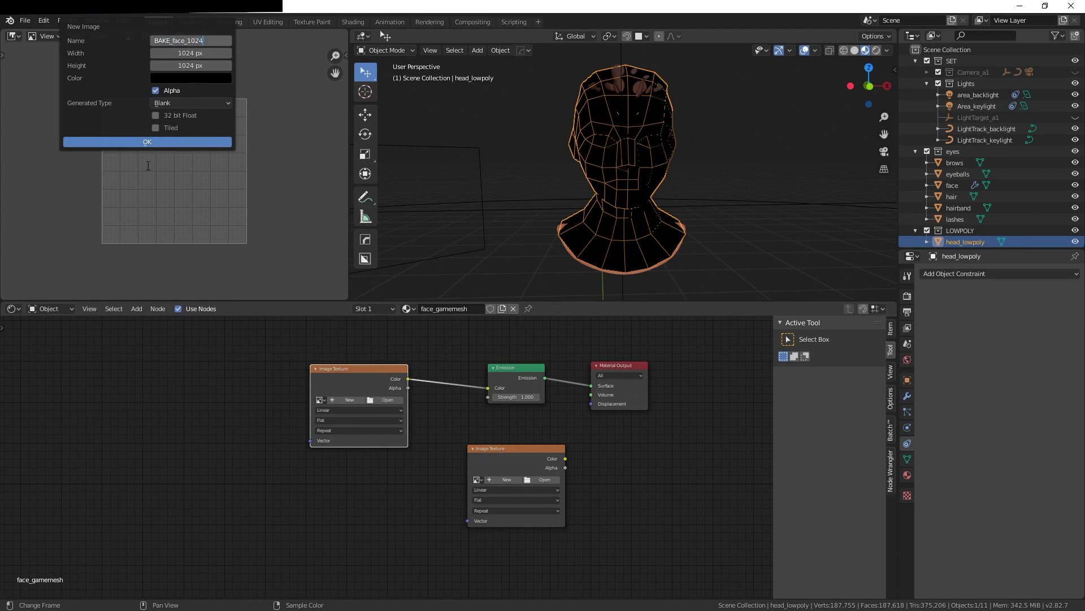
Create the blank BAKE_face_1024 image and assign it to the second Image Texture node
{"action": "left_click", "coordinate": [142, 142]}
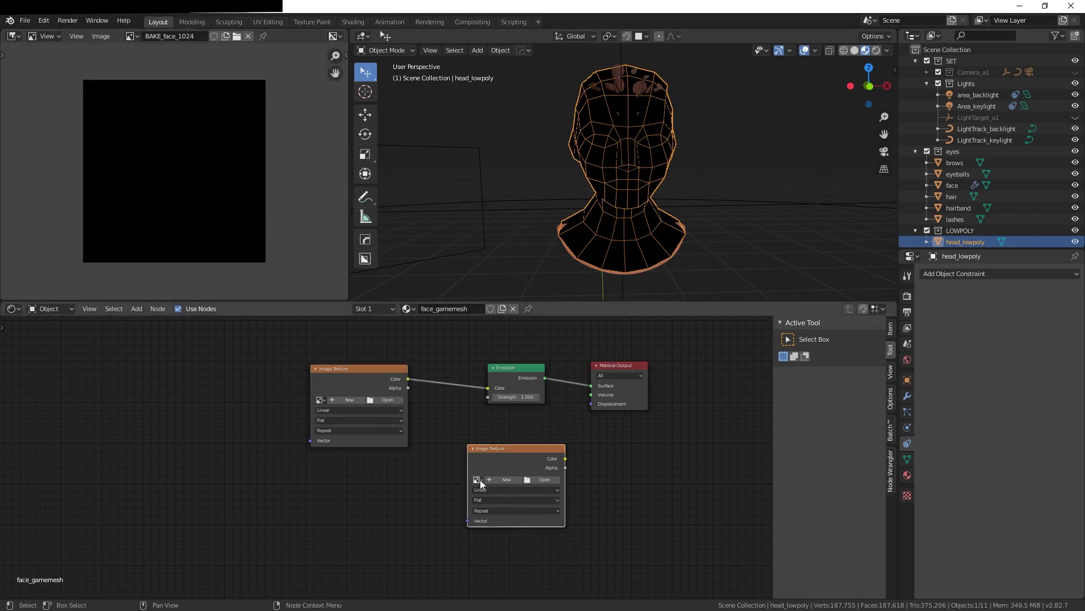
{"action": "left_click", "coordinate": [477, 480]}
{"action": "left_click", "coordinate": [563, 492]}
{"action": "scroll", "coordinate": [568, 492], "scroll_direction": "up", "scroll_amount": 2}
{"action": "key", "text": "Home"}
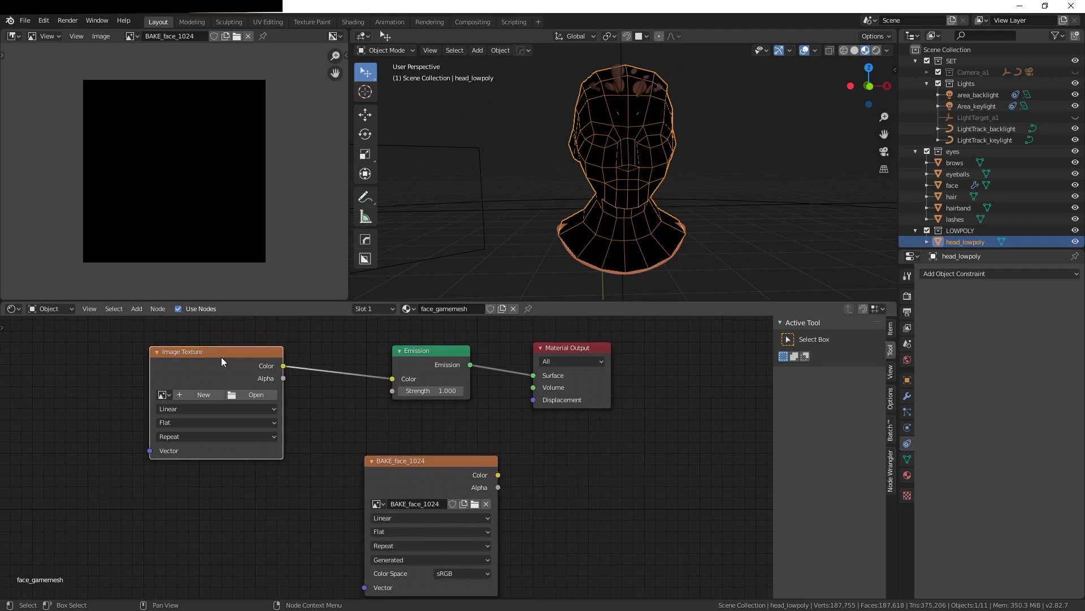
Switch the render engine to Cycles and hide the LOWPOLY collection
{"action": "left_click", "coordinate": [907, 275]}
{"action": "left_click", "coordinate": [907, 296]}
{"action": "left_click", "coordinate": [1040, 274]}
{"action": "left_click", "coordinate": [1018, 315]}
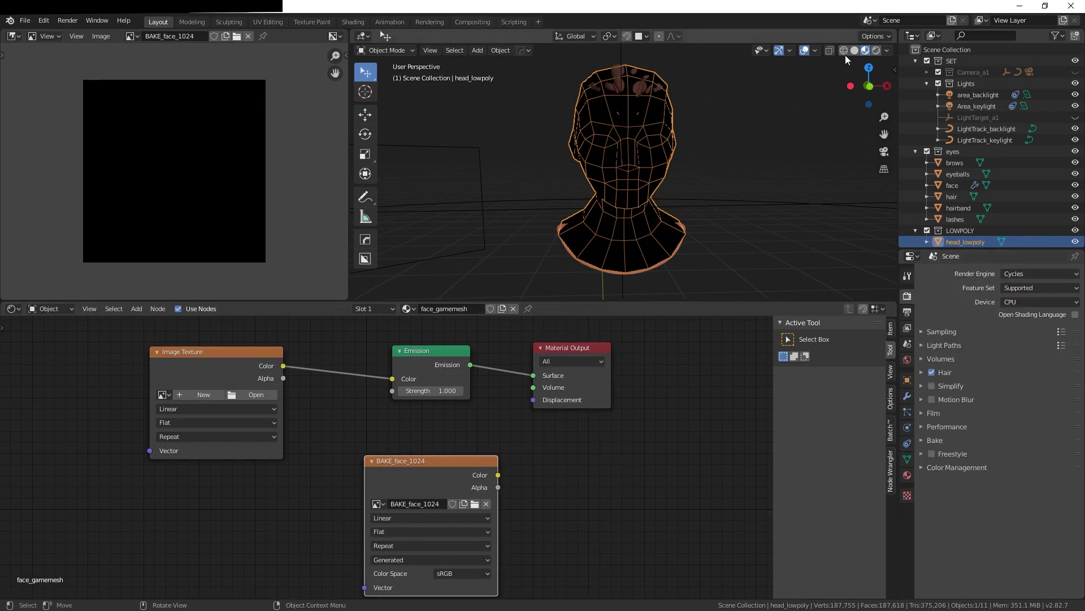
Preview the head in rendered shading and show the LOWPOLY collection again
{"action": "left_click", "coordinate": [1075, 230]}
{"action": "left_click", "coordinate": [876, 50]}
{"action": "mouse_move", "coordinate": [652, 225]}
{"action": "middle_mouse_down"}
{"action": "mouse_move", "coordinate": [768, 241]}
{"action": "mouse_move", "coordinate": [584, 238]}
{"action": "middle_mouse_up"}
{"action": "left_click", "coordinate": [1075, 230]}
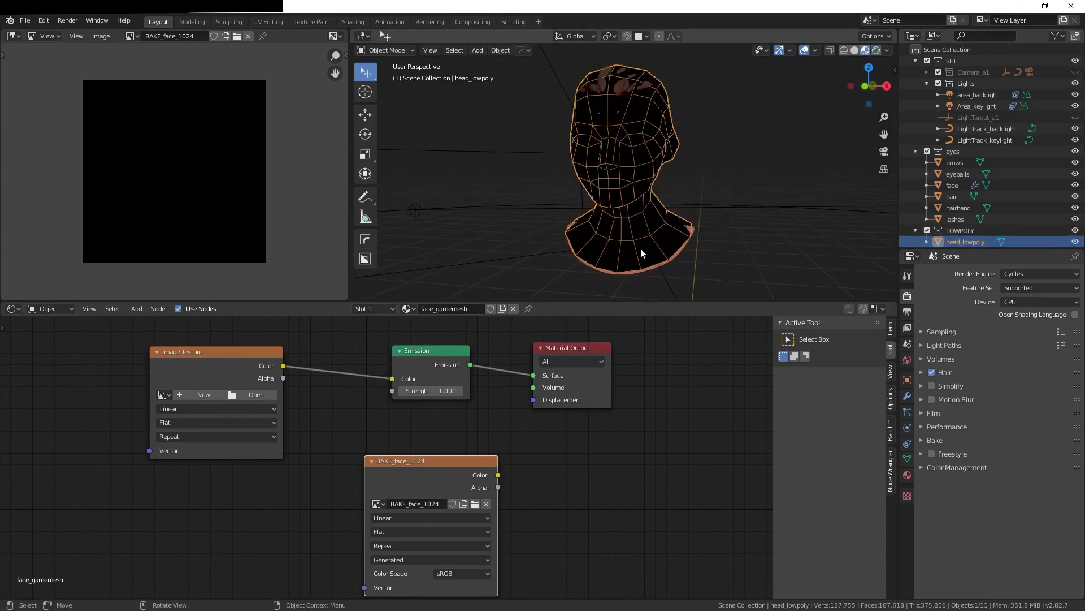
Enable Selected to Active baking and select the head parts with head_lowpoly as the active object
{"action": "left_click", "coordinate": [961, 440]}
{"action": "scroll", "coordinate": [1013, 407], "scroll_direction": "down", "scroll_amount": 4}
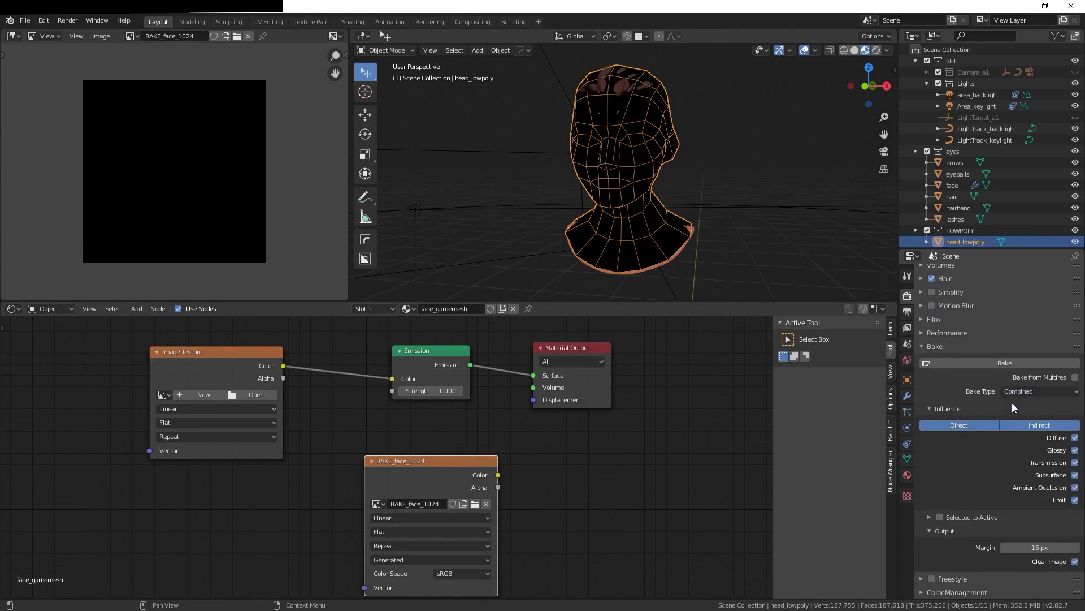
{"action": "left_click", "coordinate": [940, 517]}
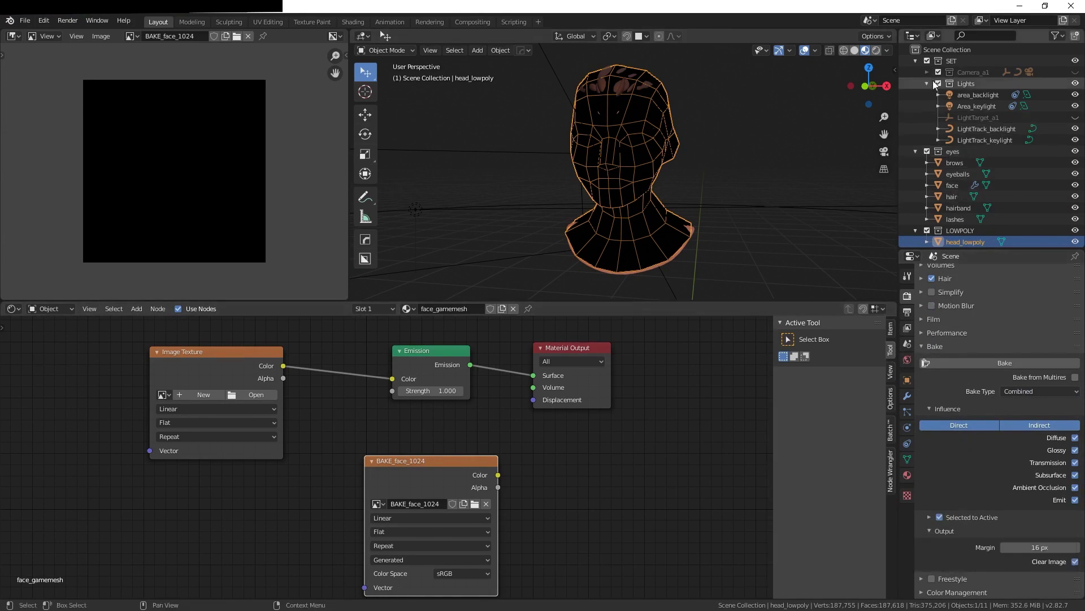
{"action": "left_click", "coordinate": [916, 60]}
{"action": "left_click_drag", "start_coordinate": [958, 83], "coordinate": [964, 161]}
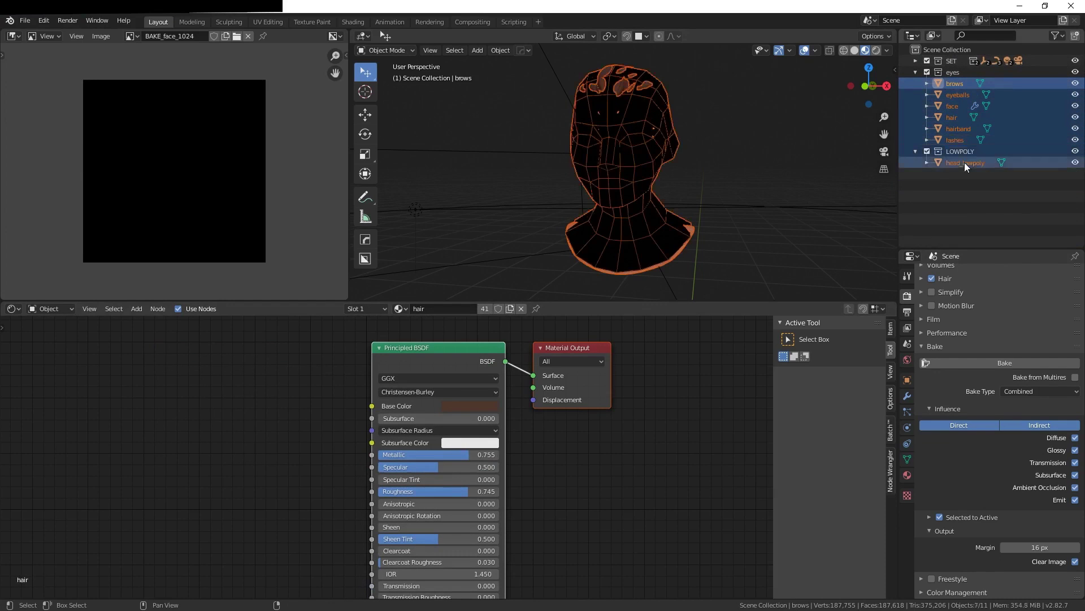
{"action": "left_click", "coordinate": [964, 162], "text": "ctrl"}
{"action": "scroll", "coordinate": [744, 175], "scroll_direction": "up", "scroll_amount": 5}
{"action": "scroll", "coordinate": [734, 249], "scroll_direction": "down", "scroll_amount": 5}
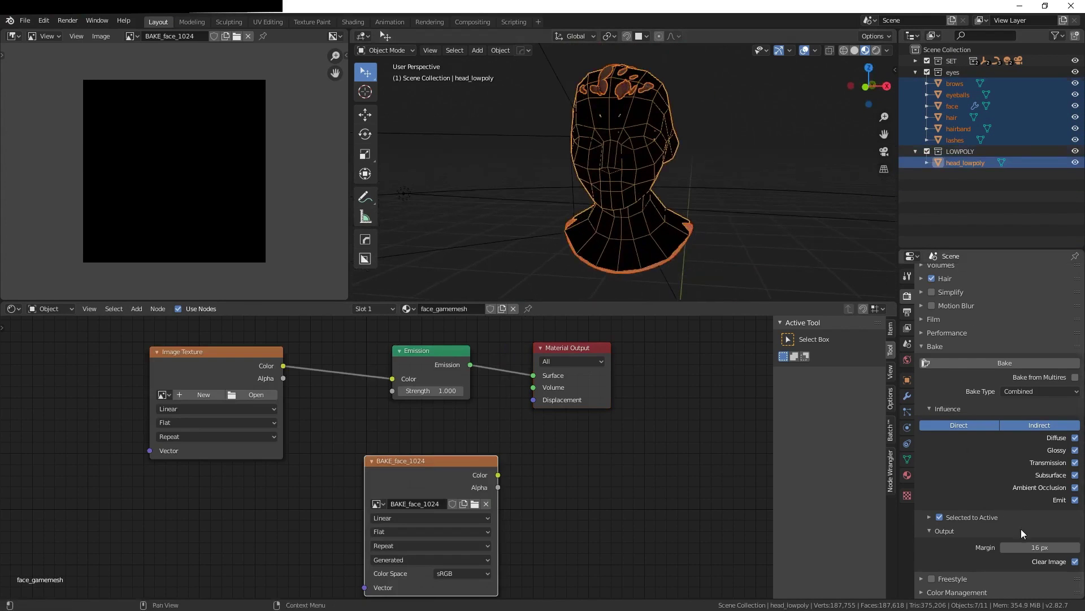
{"action": "left_click", "coordinate": [1006, 516]}
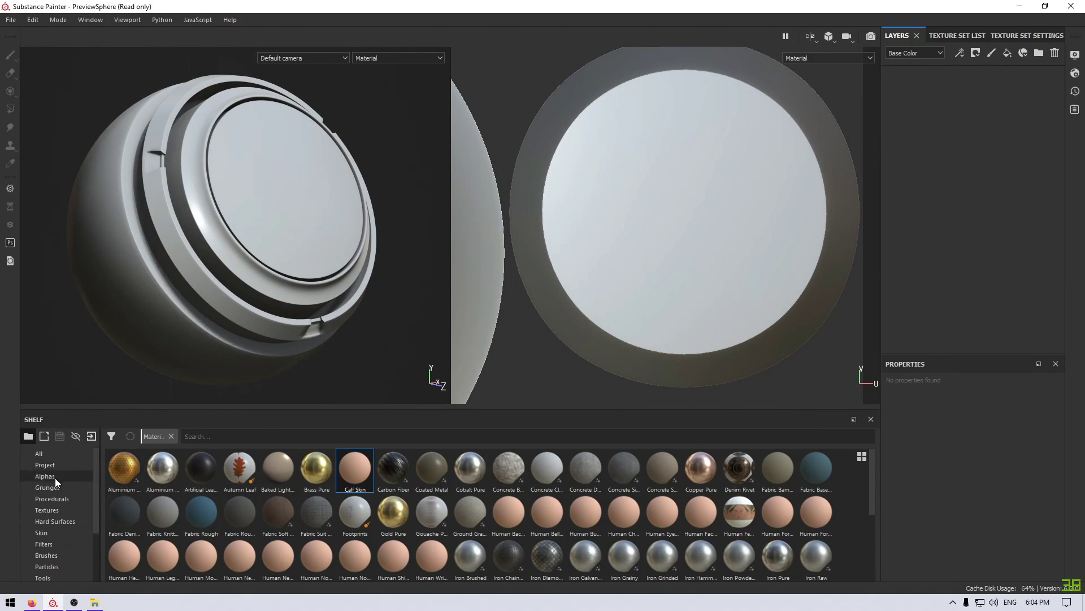
Import the Color, Displacement, Metalness, Normal and Roughness PaintedMetal008 files with texture usage
{"action": "left_click", "coordinate": [47, 509]}
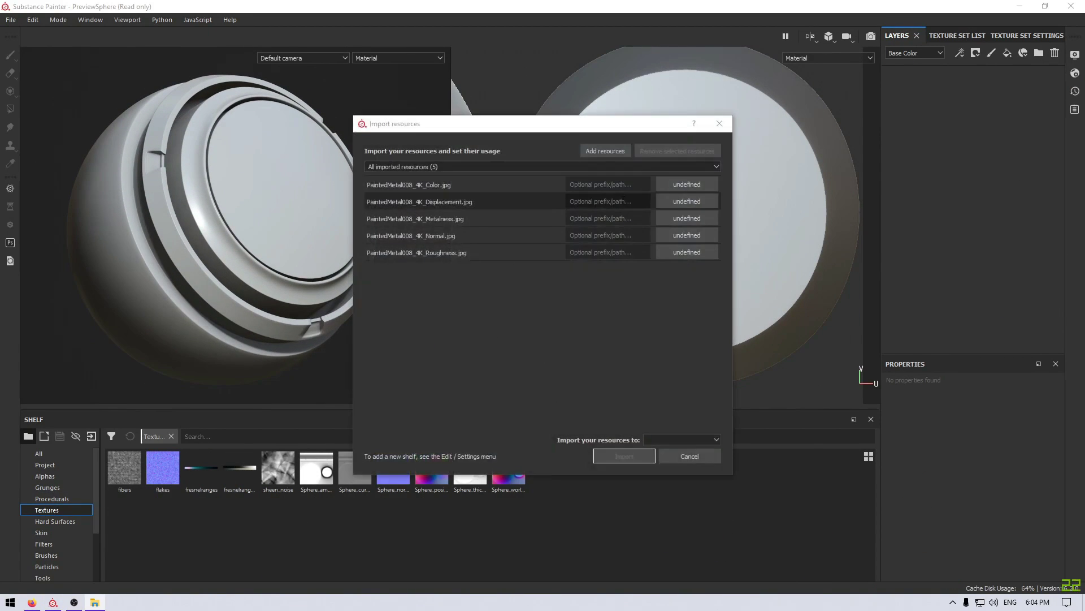
{"action": "left_click", "coordinate": [687, 184]}
{"action": "left_click", "coordinate": [697, 195]}
{"action": "left_click", "coordinate": [687, 201]}
{"action": "left_click", "coordinate": [696, 212]}
{"action": "left_click", "coordinate": [700, 218]}
{"action": "left_click", "coordinate": [701, 230]}
{"action": "left_click", "coordinate": [701, 236]}
{"action": "left_click", "coordinate": [704, 246]}
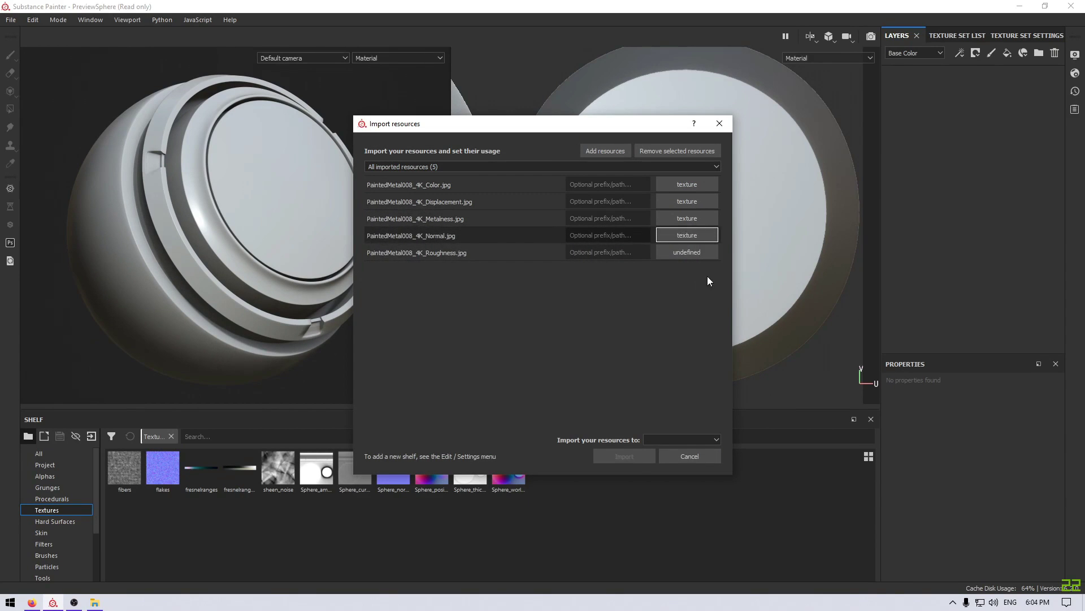
{"action": "left_click", "coordinate": [704, 252]}
{"action": "left_click", "coordinate": [707, 264]}
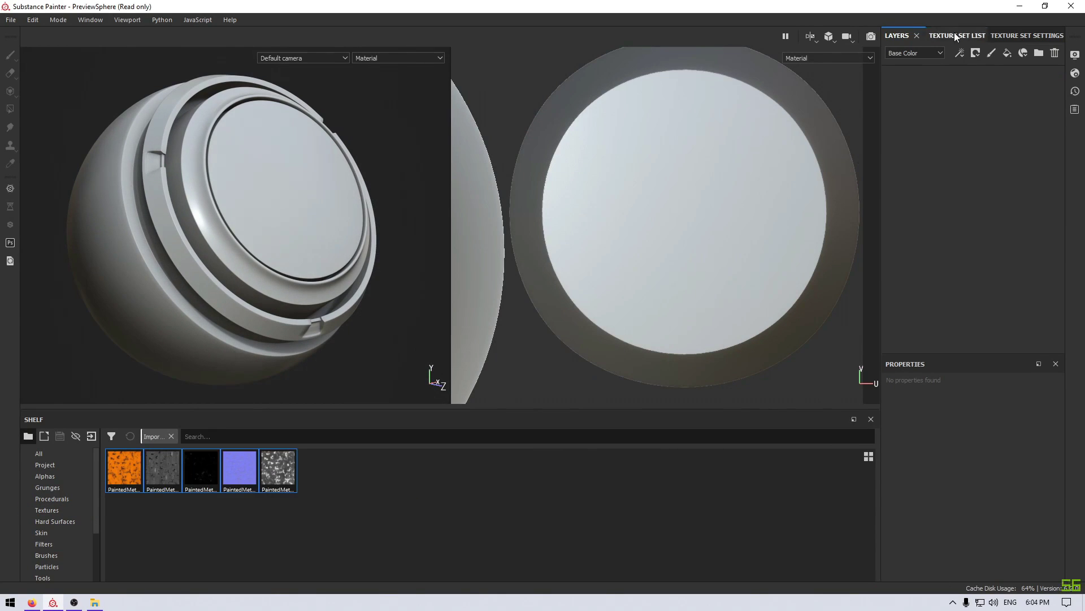
Add a fill layer and drag the Color, Displacement, Metalness, Normal and Roughness maps into its channels
{"action": "left_click", "coordinate": [1007, 53]}
{"action": "scroll", "coordinate": [948, 425], "scroll_direction": "down", "scroll_amount": 2}
{"action": "left_click_drag", "start_coordinate": [124, 468], "coordinate": [905, 498]}
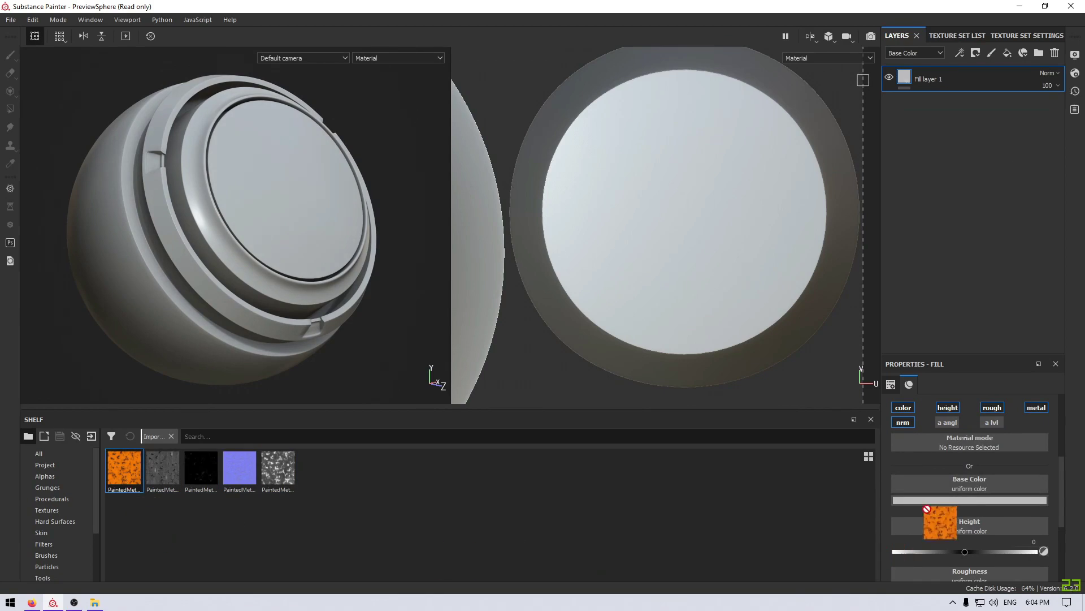
{"action": "mouse_move", "coordinate": [163, 467]}
{"action": "left_mouse_down"}
{"action": "mouse_move", "coordinate": [907, 493]}
{"action": "mouse_move", "coordinate": [958, 515]}
{"action": "left_mouse_up"}
{"action": "scroll", "coordinate": [958, 512], "scroll_direction": "down", "scroll_amount": 2}
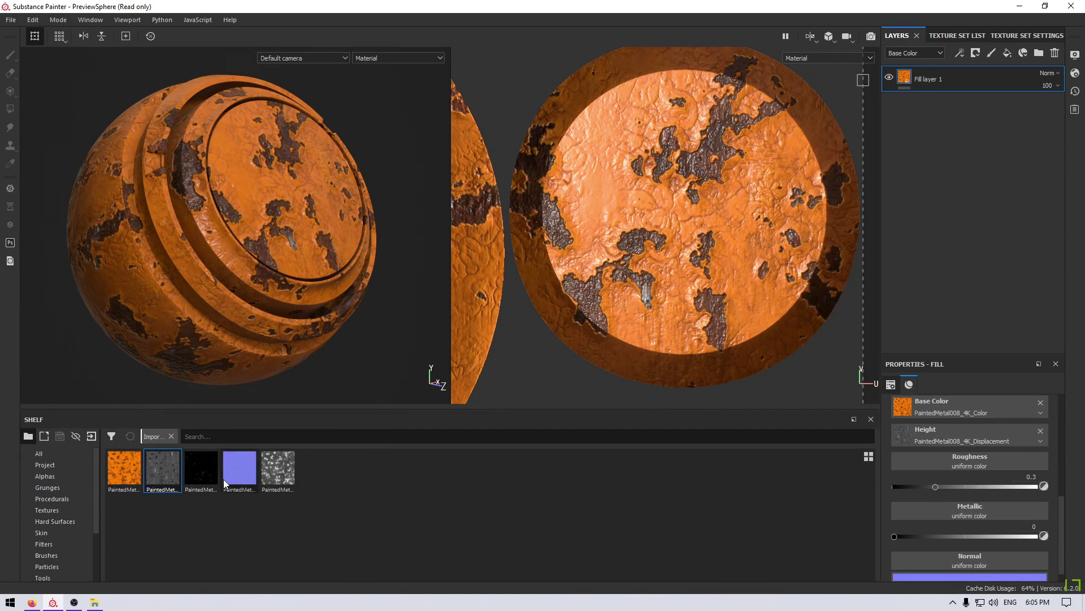
{"action": "left_click_drag", "start_coordinate": [239, 472], "coordinate": [959, 563]}
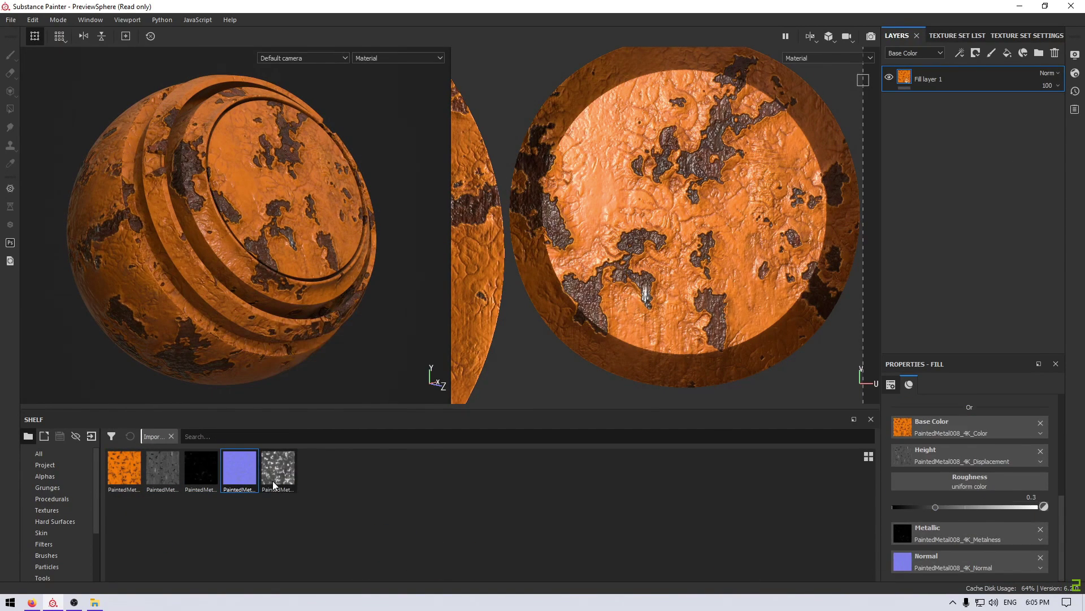
{"action": "left_click_drag", "start_coordinate": [278, 467], "coordinate": [958, 483]}
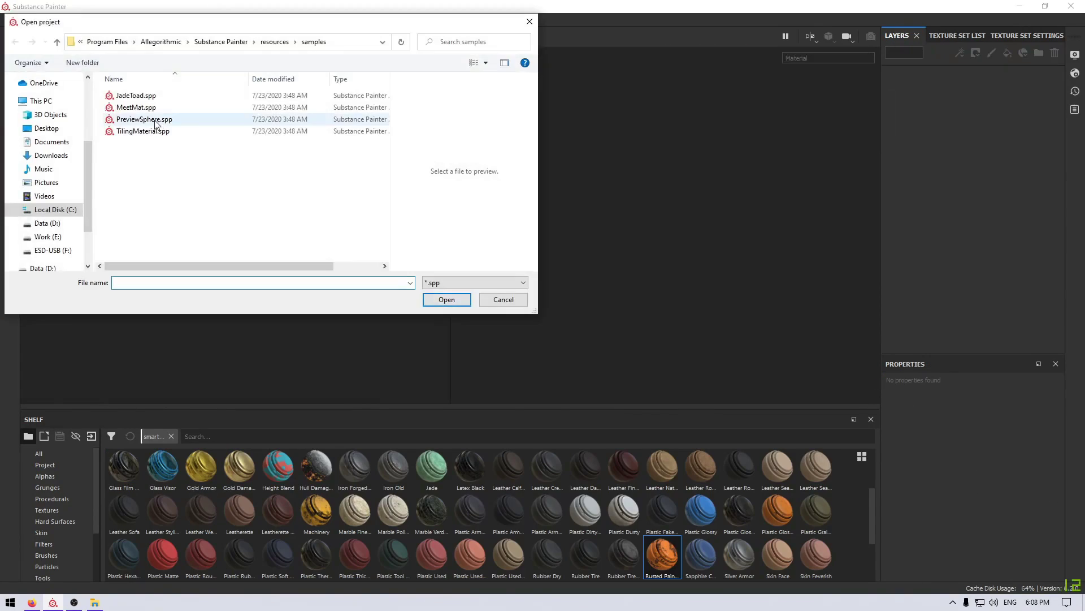
Open MeetMat, apply the Rusted Painted Metal smart material, and view it in the F10 Iray render
{"action": "double_click", "coordinate": [149, 109]}
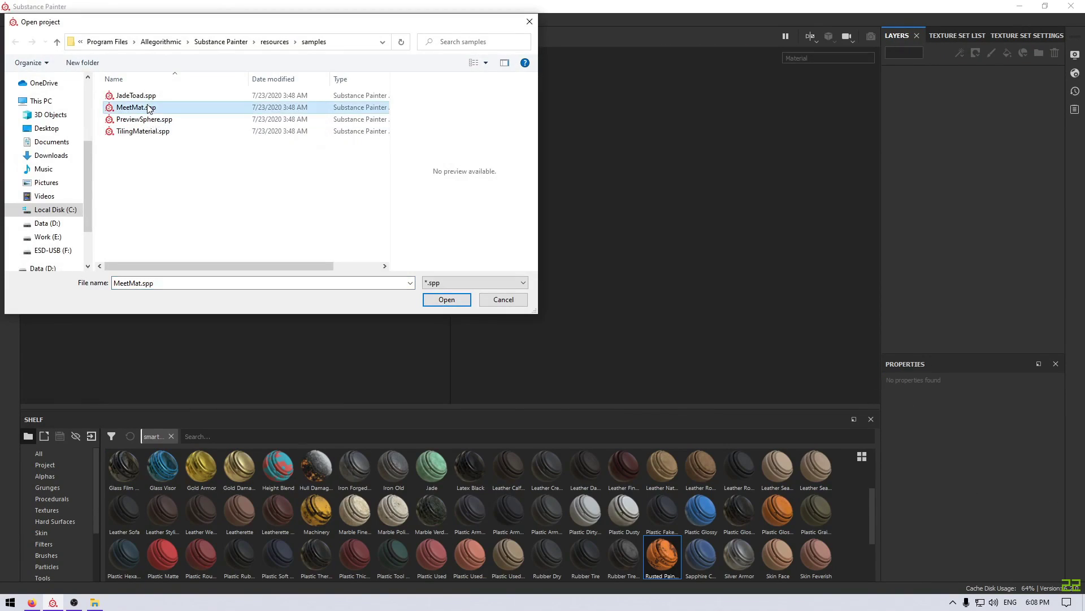
{"action": "mouse_move", "coordinate": [662, 555]}
{"action": "left_mouse_down"}
{"action": "mouse_move", "coordinate": [235, 164]}
{"action": "mouse_move", "coordinate": [262, 260]}
{"action": "mouse_move", "coordinate": [190, 217]}
{"action": "mouse_move", "coordinate": [215, 147]}
{"action": "left_mouse_up"}
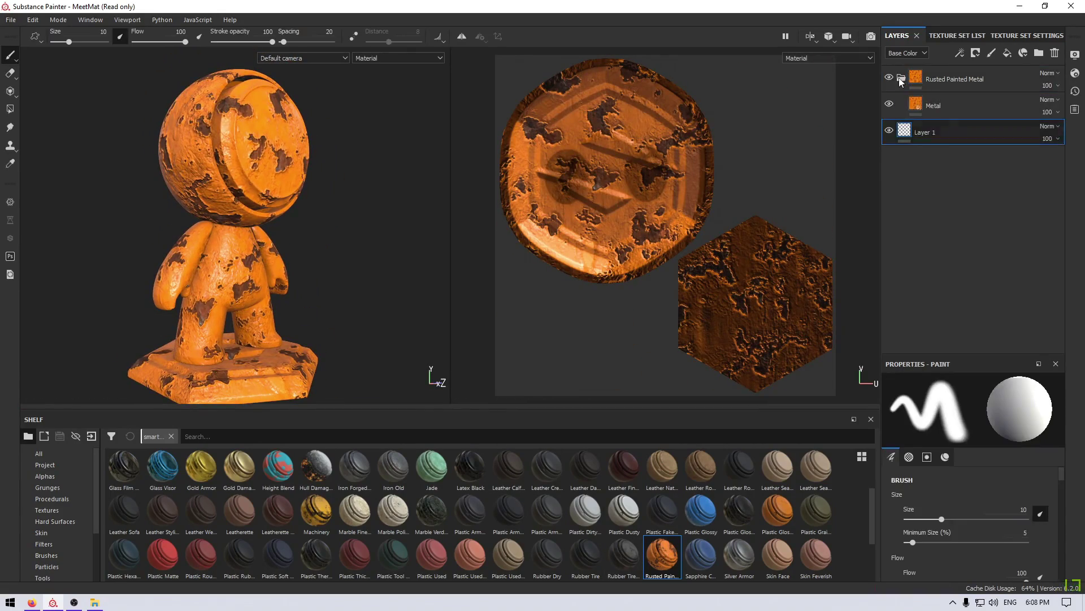
{"action": "key", "text": "F10"}
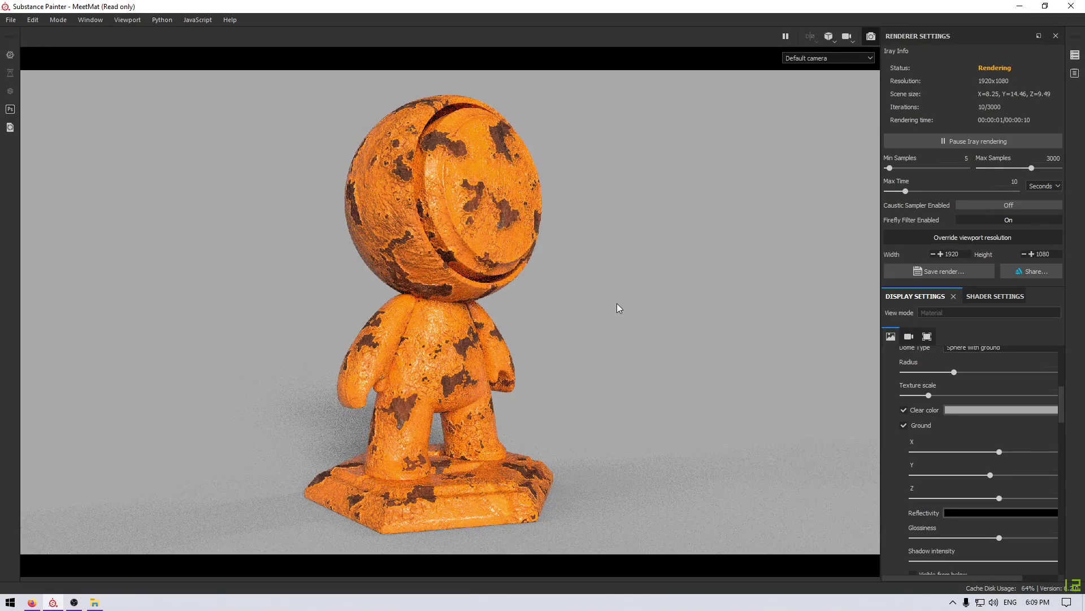
{"action": "left_click", "coordinate": [874, 37]}
Open another sample project from the File menu
{"action": "left_click", "coordinate": [11, 20]}
{"action": "left_click", "coordinate": [33, 75]}
{"action": "double_click", "coordinate": [144, 120]}
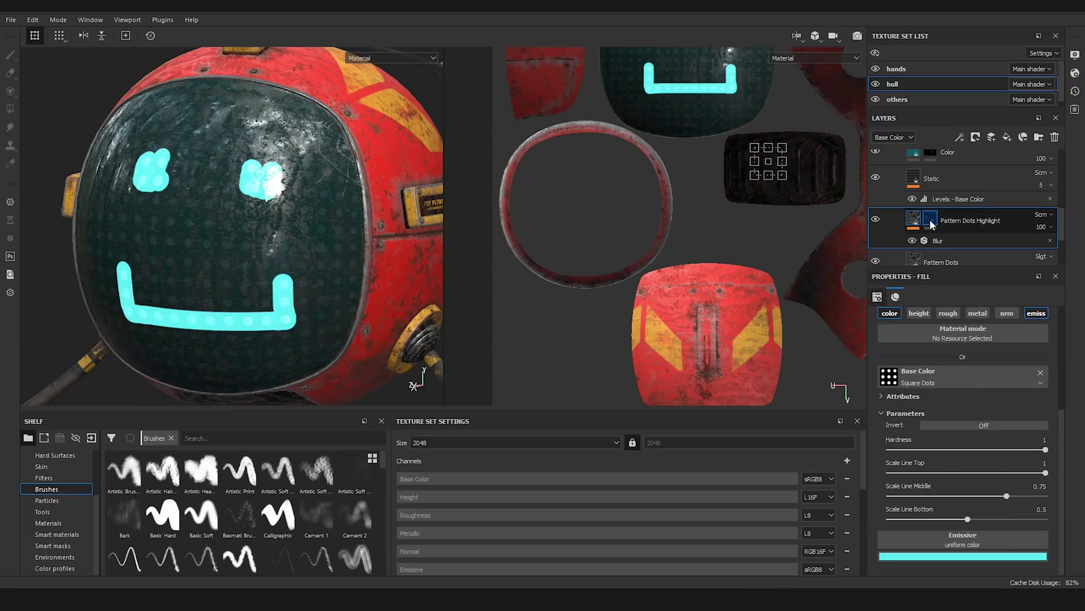
Switch to the Basic Hard brush and set the fill pattern's UV offset to 0.15
{"action": "right_click", "coordinate": [930, 219]}
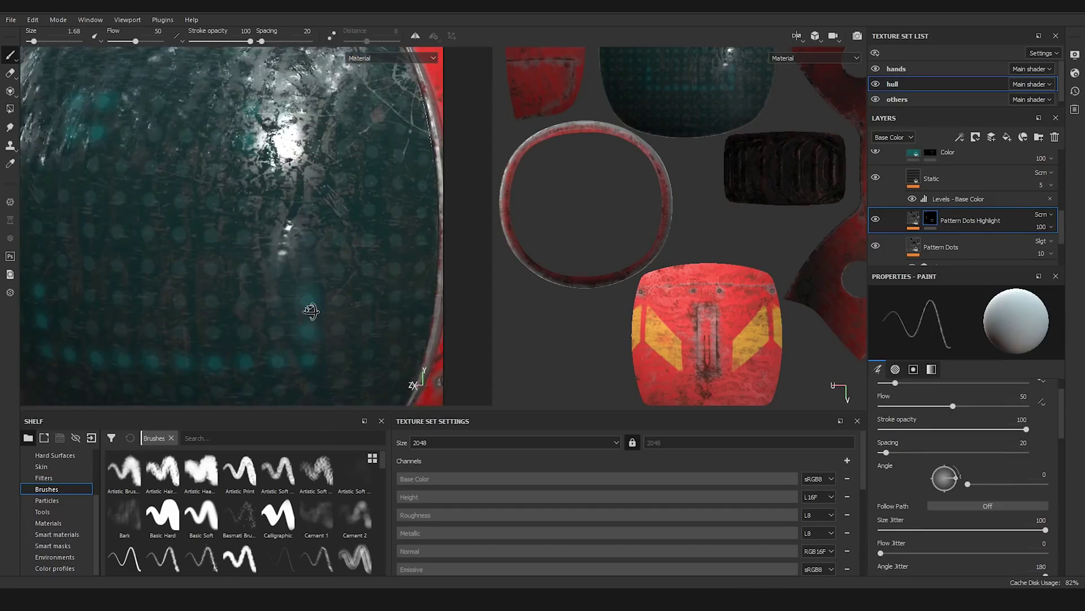
{"action": "left_click_drag", "start_coordinate": [311, 310], "coordinate": [308, 299], "text": "alt"}
{"action": "left_click", "coordinate": [151, 525]}
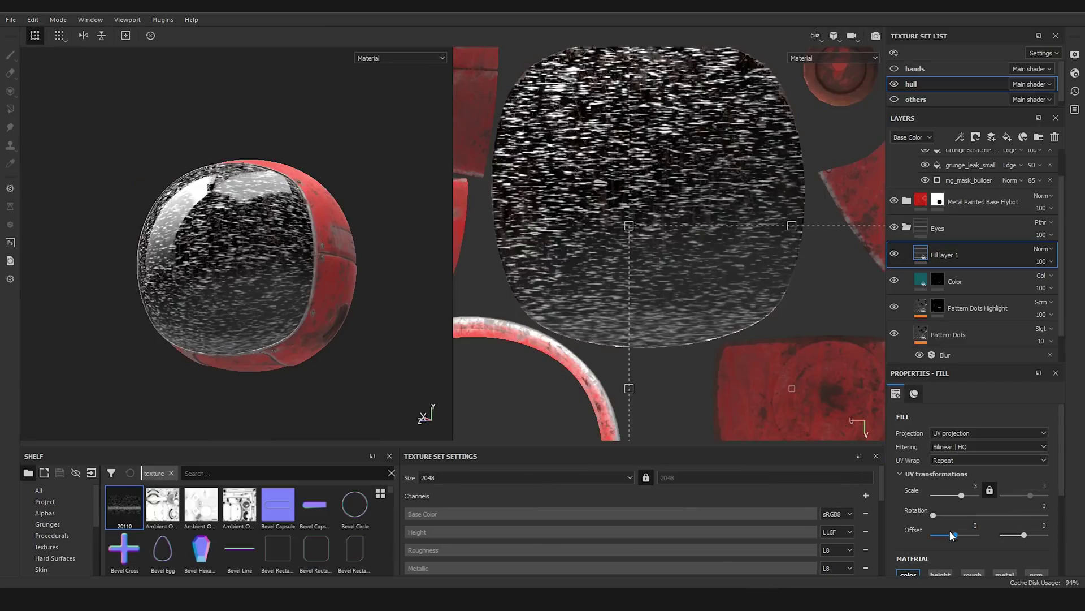
{"action": "left_click_drag", "start_coordinate": [954, 534], "coordinate": [957, 537]}
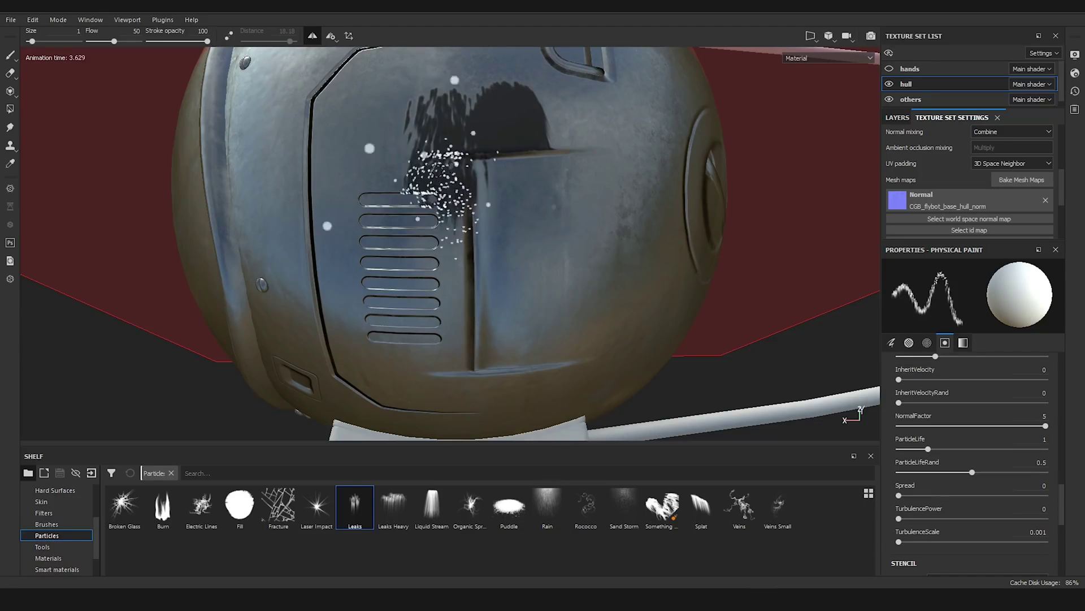
Isolate the hull texture set and scorch it with Burn particle strokes
{"action": "left_click", "coordinate": [890, 54]}
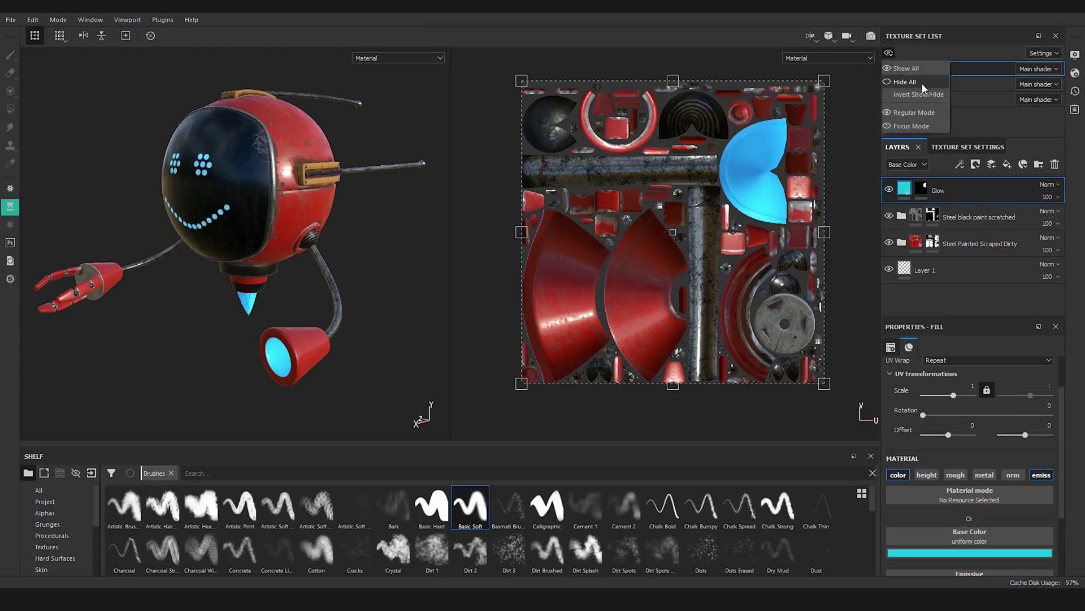
{"action": "left_click", "coordinate": [921, 83]}
{"action": "left_click", "coordinate": [889, 83]}
{"action": "left_click", "coordinate": [889, 53]}
{"action": "left_click", "coordinate": [898, 94]}
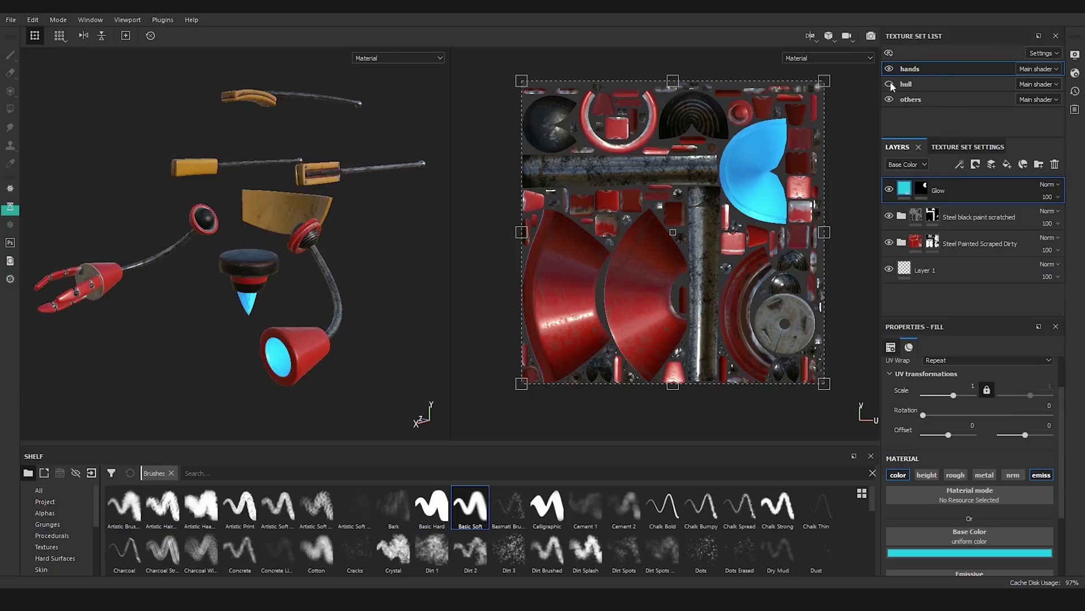
{"action": "left_click", "coordinate": [890, 53]}
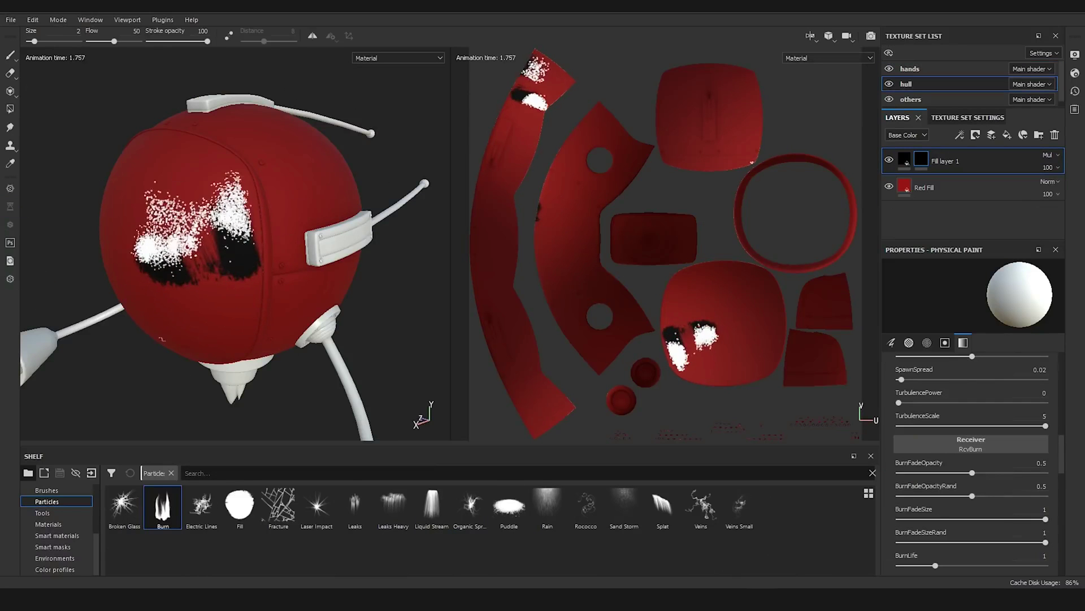
{"action": "left_click_drag", "start_coordinate": [226, 255], "coordinate": [175, 246], "text": "alt"}
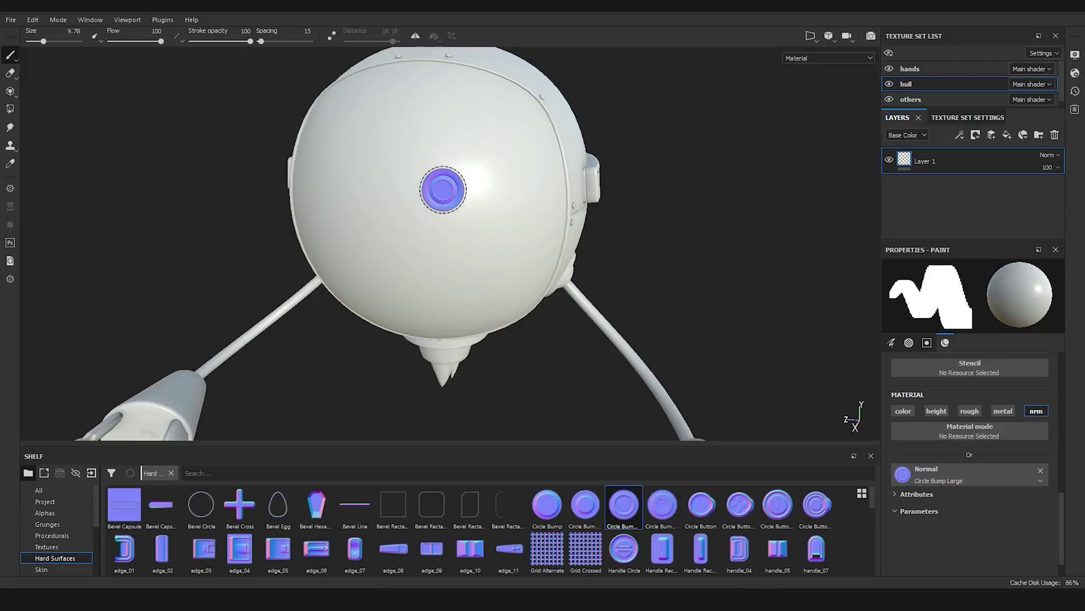
Inspect the yellow part from several angles and add a fill layer to the stack
{"action": "left_click_drag", "start_coordinate": [443, 186], "coordinate": [536, 243], "text": "alt"}
{"action": "left_click_drag", "start_coordinate": [646, 327], "coordinate": [501, 315], "text": "alt"}
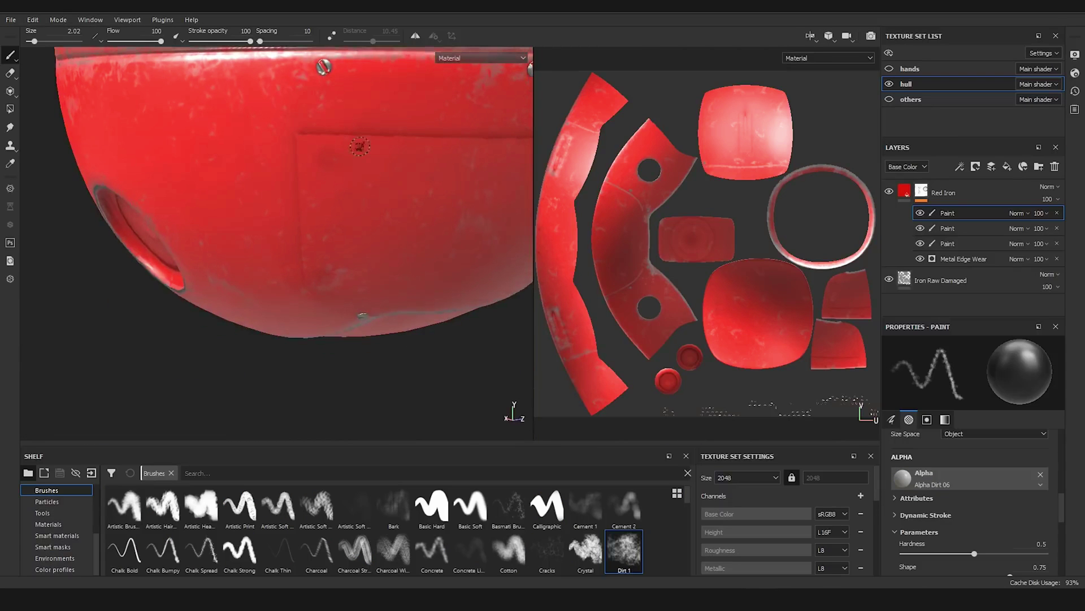
{"action": "left_click_drag", "start_coordinate": [360, 147], "coordinate": [319, 233], "text": "alt"}
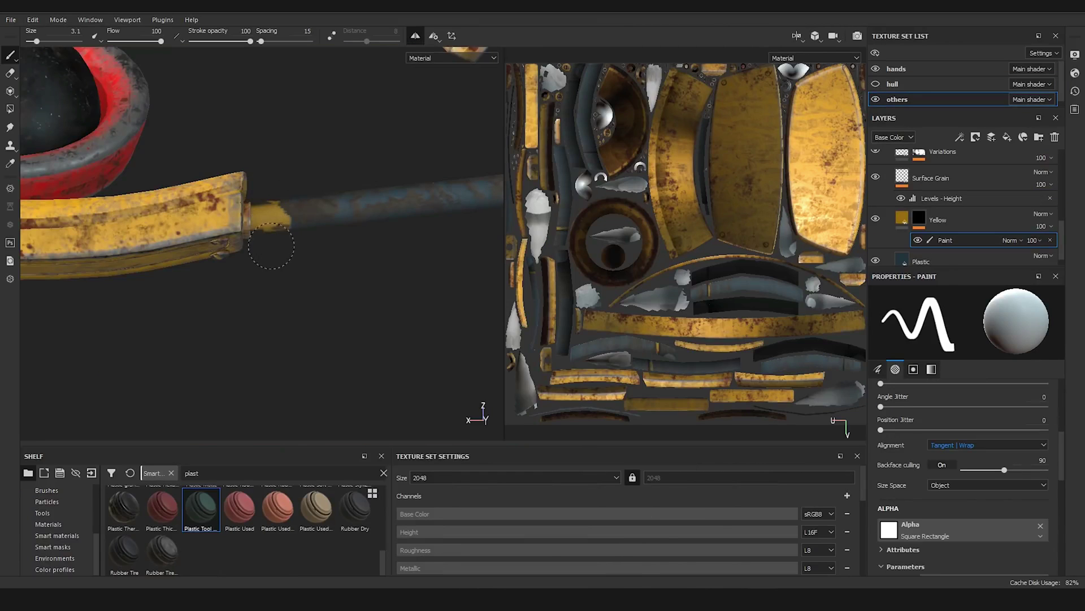
{"action": "left_click_drag", "start_coordinate": [271, 246], "coordinate": [275, 157], "text": "alt"}
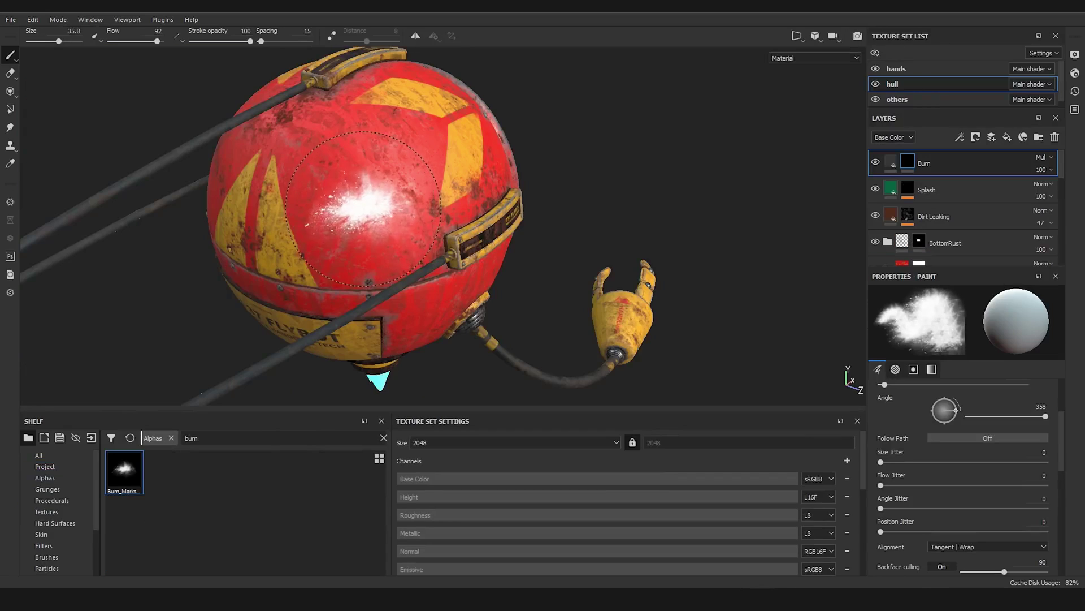
{"action": "left_click", "coordinate": [959, 138]}
{"action": "left_click", "coordinate": [974, 179]}
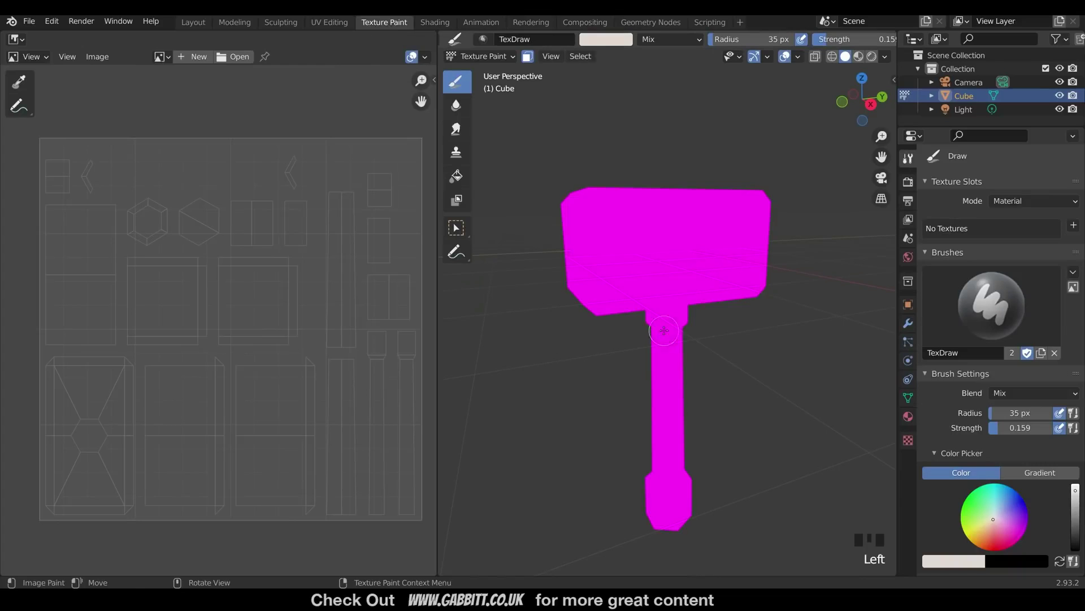
In Blender, add a 2048 px hammer colour 2 paint texture and display it in the image view
{"action": "middle_click_drag", "start_coordinate": [663, 330], "coordinate": [681, 323]}
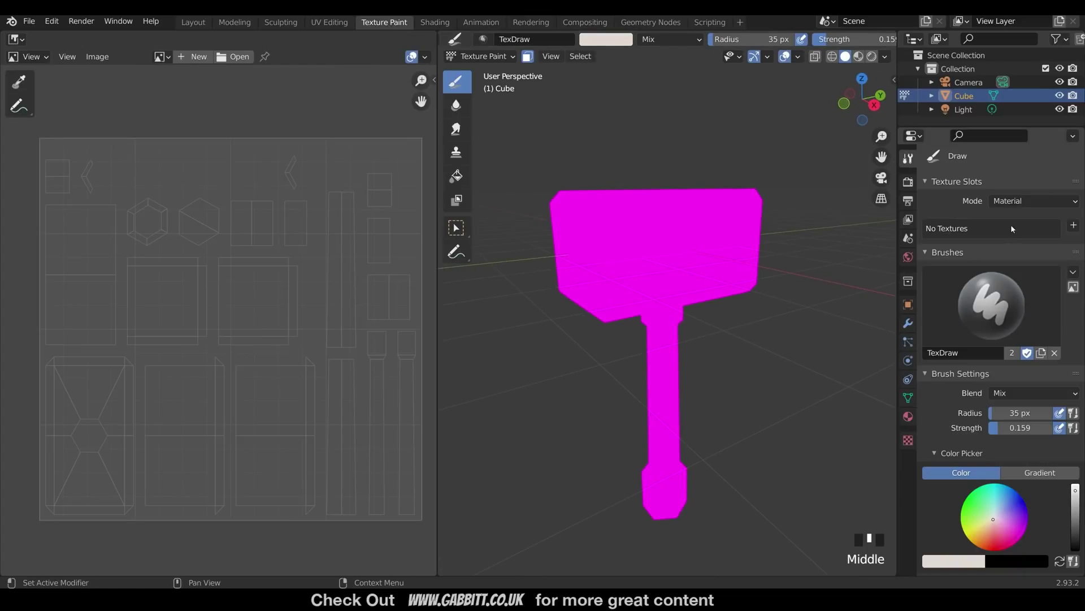
{"action": "left_click", "coordinate": [1074, 227]}
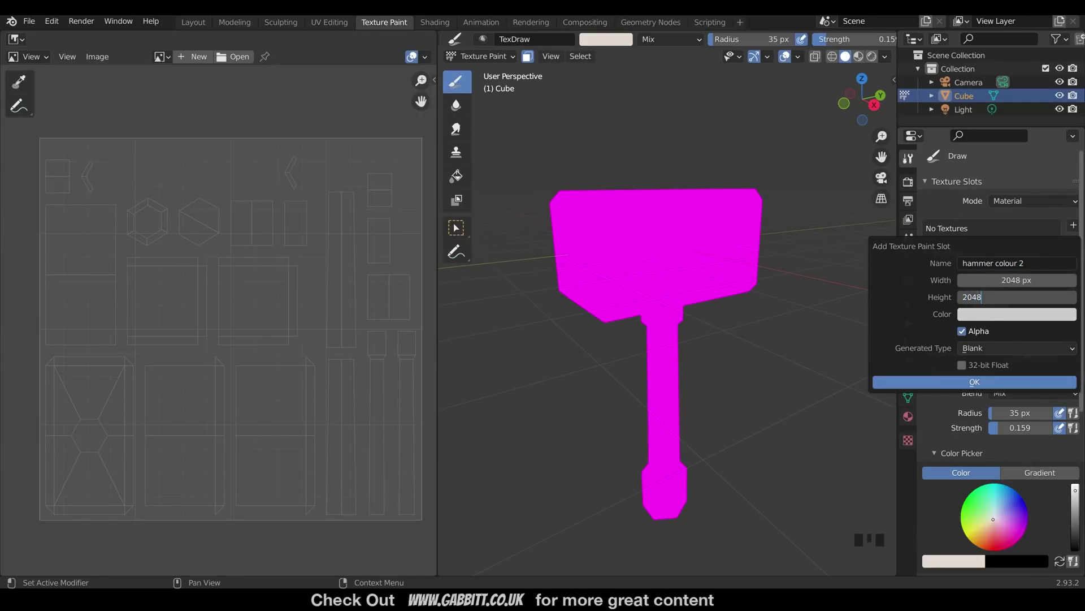
{"action": "left_click", "coordinate": [1016, 314]}
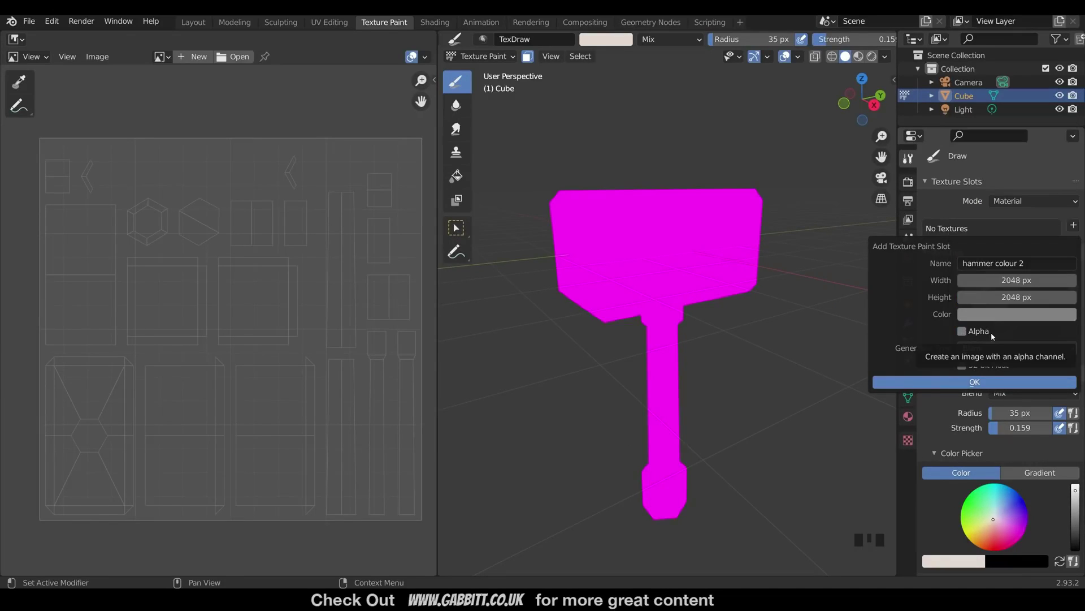
{"action": "left_click", "coordinate": [975, 382]}
{"action": "left_click", "coordinate": [161, 56]}
{"action": "left_click", "coordinate": [205, 90]}
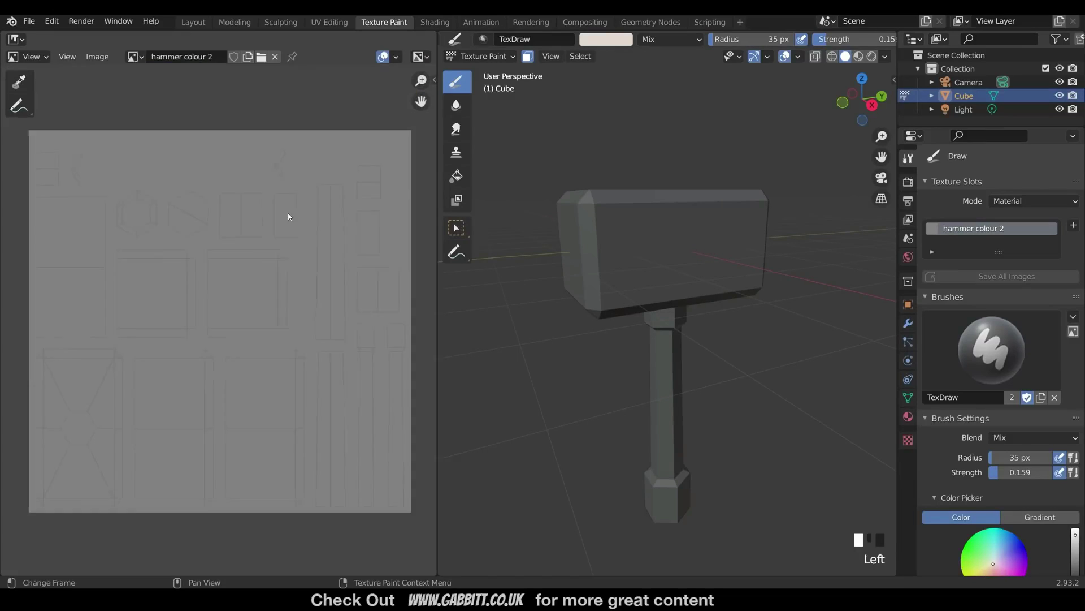
Set the brush to 68 px radius and 0.834 strength, then paint off-white strokes across the hammer head
{"action": "scroll", "coordinate": [287, 212], "scroll_direction": "down", "scroll_amount": 2}
{"action": "scroll", "coordinate": [998, 283], "scroll_direction": "down", "scroll_amount": 5}
{"action": "left_click_drag", "start_coordinate": [999, 264], "coordinate": [1007, 257]}
{"action": "key", "text": "f"}
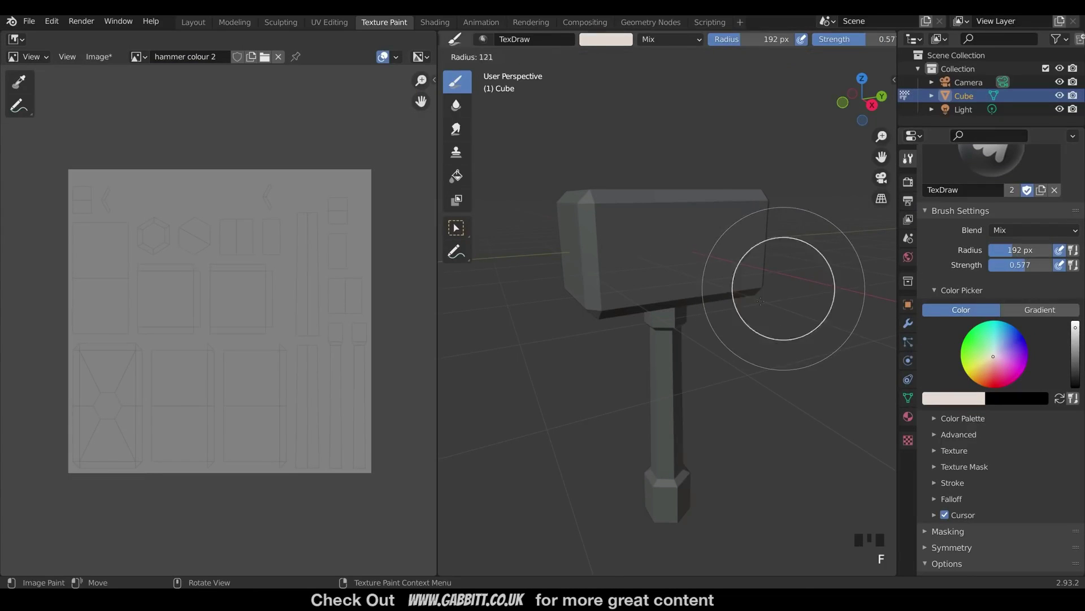
{"action": "left_click", "coordinate": [803, 299]}
{"action": "key", "text": "shift+f"}
{"action": "left_click", "coordinate": [792, 294]}
{"action": "left_click_drag", "start_coordinate": [605, 249], "coordinate": [733, 242]}
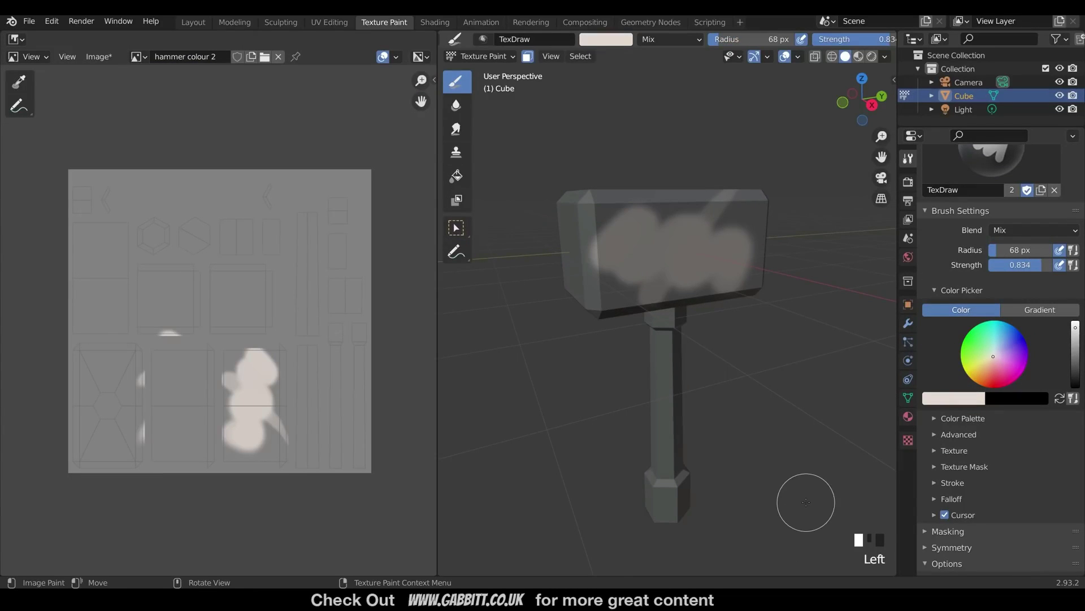